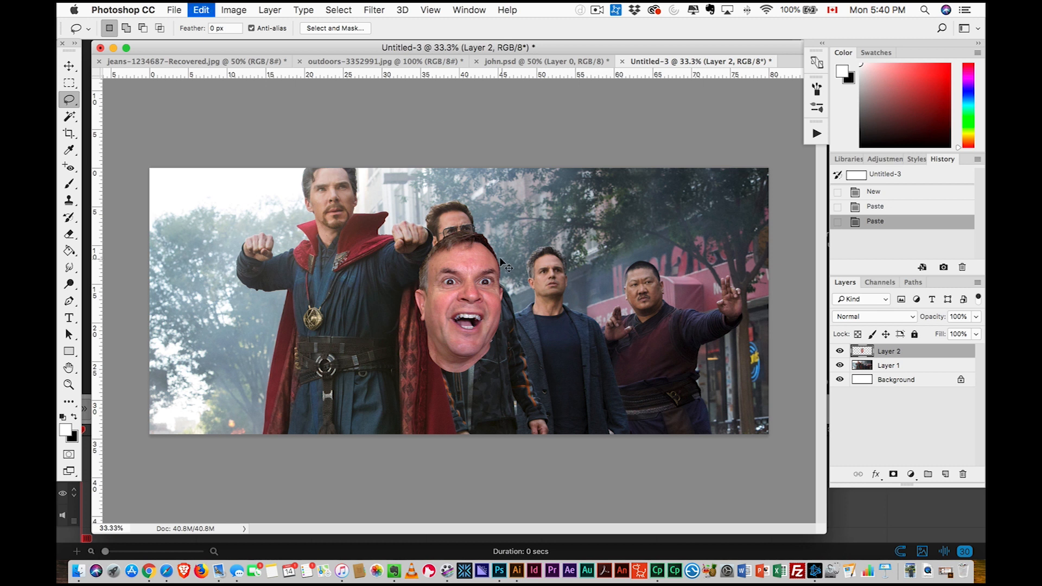
# - Rotate the pasted face about -4.65°, scale it to about 47%, and place it beside the head of the man in the blue blazer
pyautogui.moveTo(488, 253); pyautogui.dragTo(769, 205)
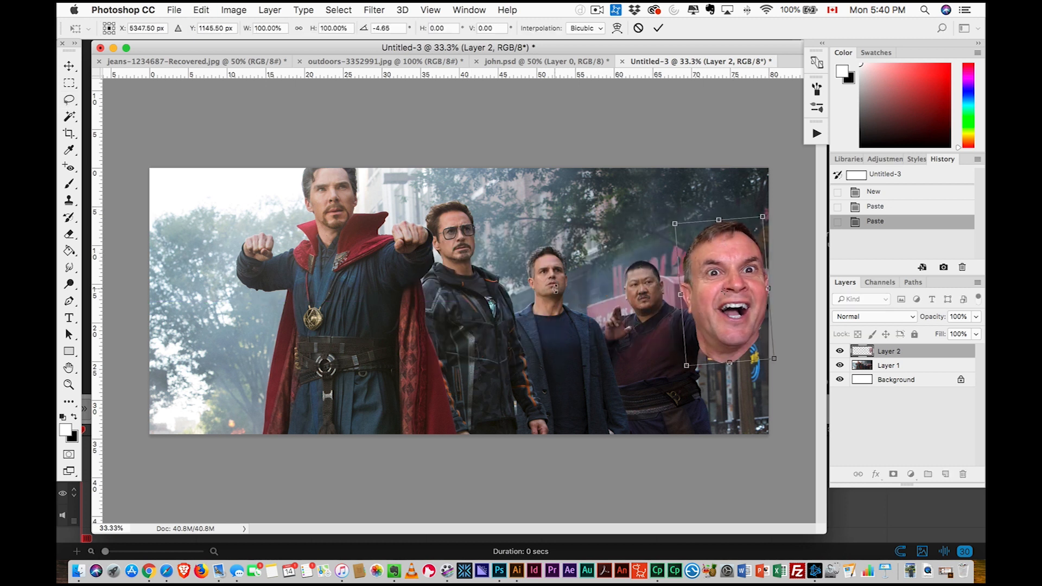
pyautogui.press('super+1')
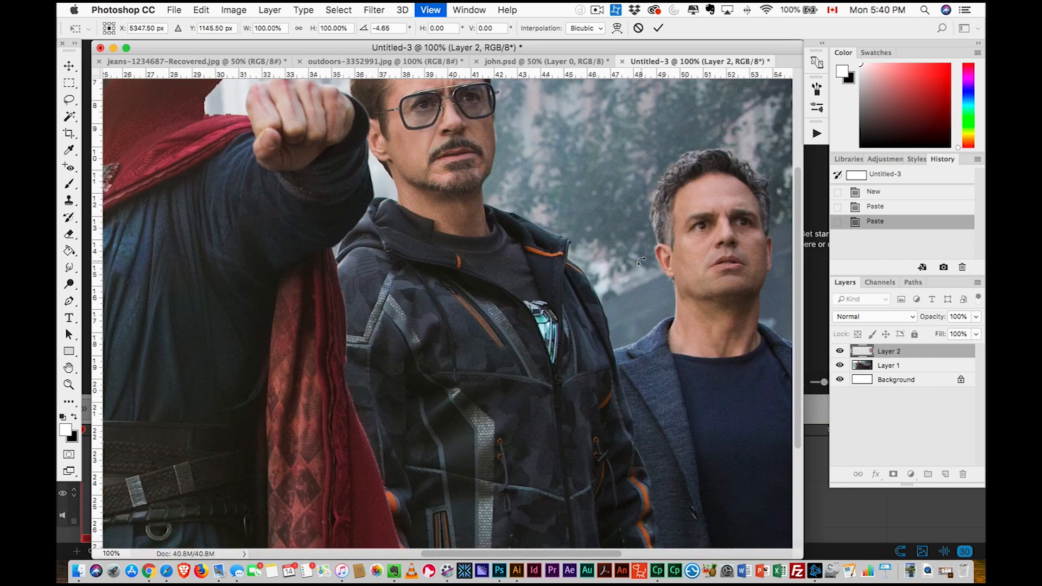
pyautogui.hscroll(5, 642, 261)
pyautogui.hscroll(2, 642, 261)
pyautogui.moveTo(730, 219); pyautogui.dragTo(346, 260)
pyautogui.moveTo(274, 123); pyautogui.dragTo(460, 335)
pyautogui.moveTo(486, 382); pyautogui.dragTo(399, 186)
pyautogui.hscroll(-4, 399, 186)
pyautogui.hscroll(-2, 399, 186)
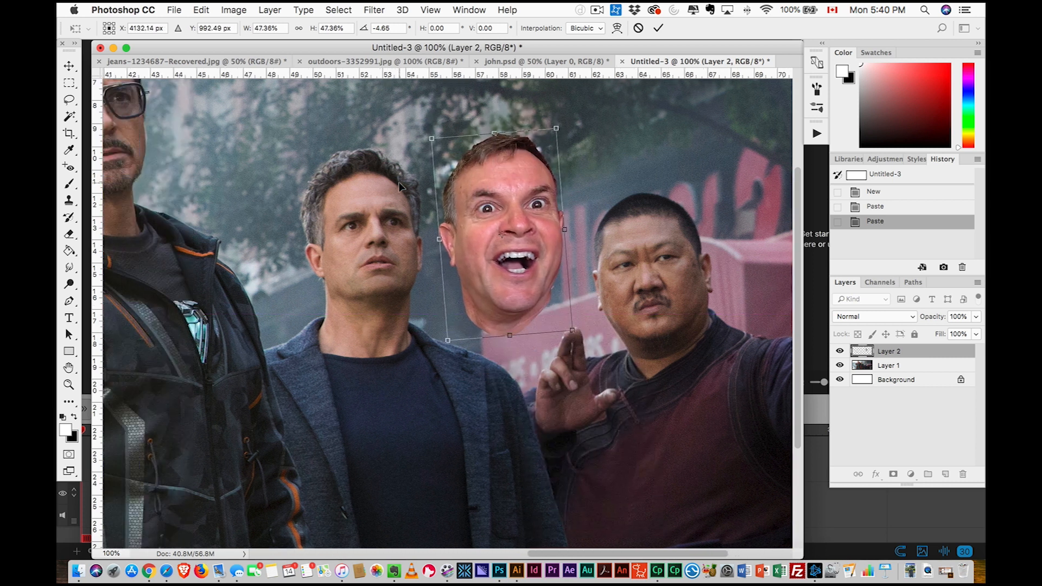
# - Reduce Layer 2's opacity, shrink the face slightly, and align it over the blazer man's head
pyautogui.click(978, 319)
pyautogui.moveTo(977, 333); pyautogui.dragTo(951, 333)
pyautogui.moveTo(554, 134); pyautogui.dragTo(540, 151)
pyautogui.moveTo(506, 199); pyautogui.dragTo(381, 199)
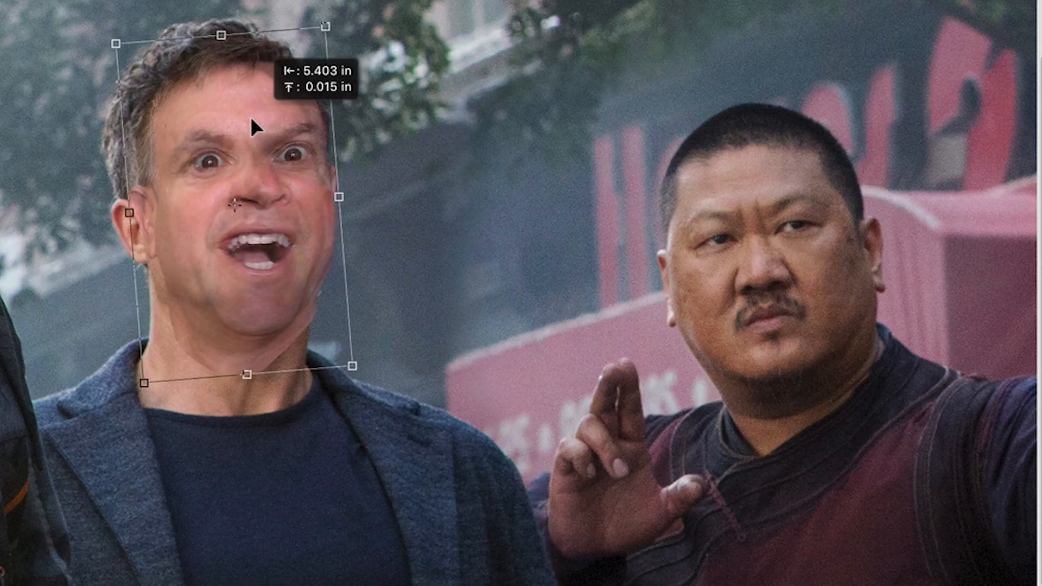
pyautogui.moveTo(251, 120); pyautogui.dragTo(242, 124)
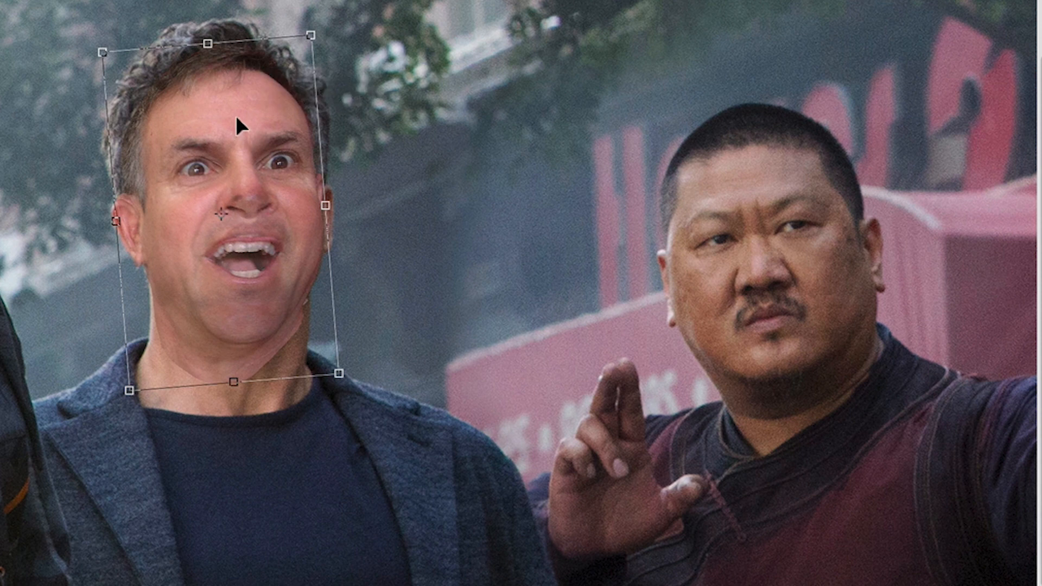
pyautogui.moveTo(241, 106); pyautogui.dragTo(239, 116)
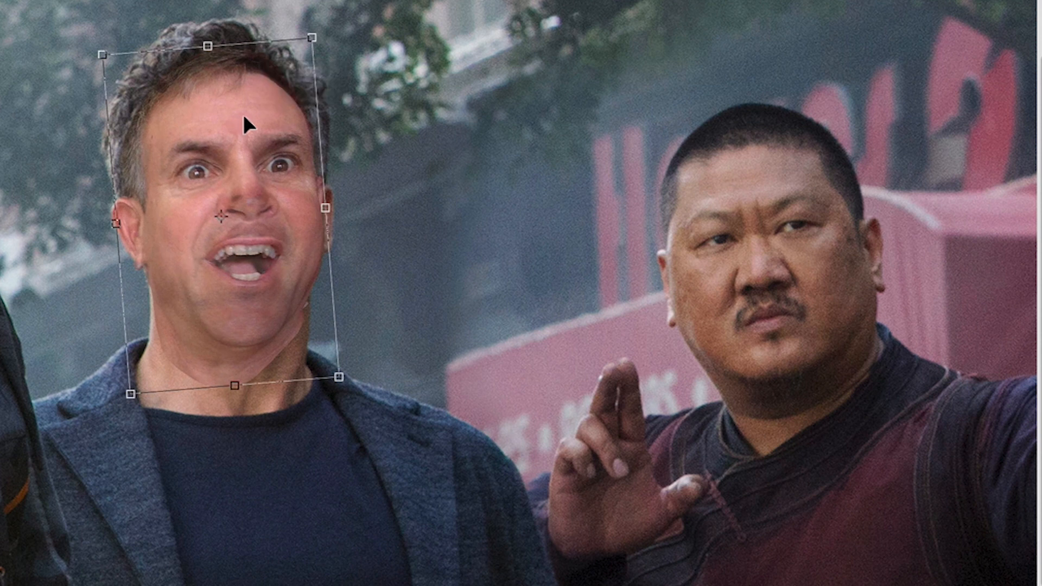
pyautogui.press('Return')
# - Restore Layer 2 to 100% opacity and enlarge the face to about 101.8% with Free Transform
pyautogui.press('l')
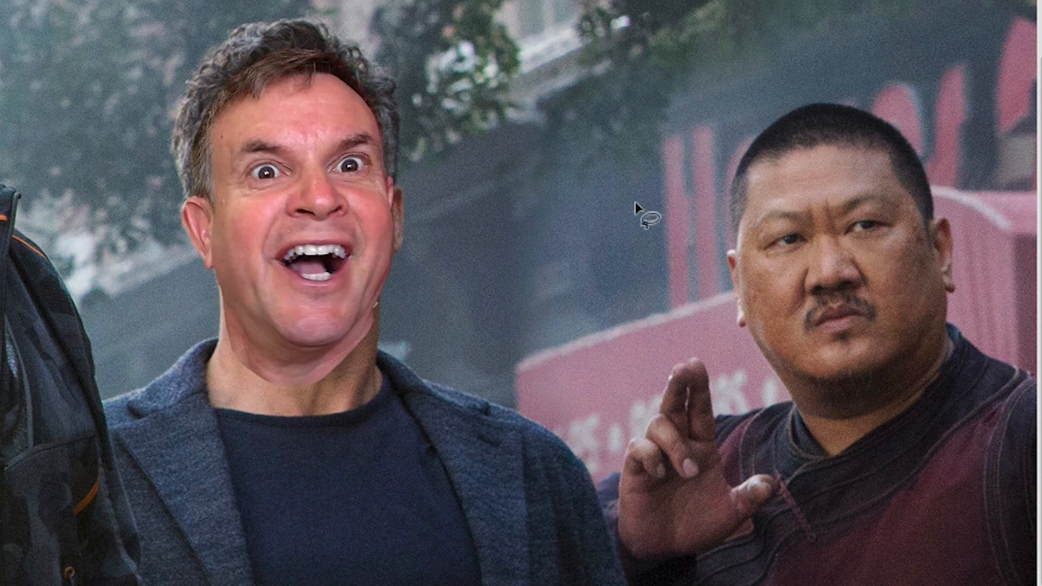
pyautogui.hotkey('ctrl', 't')
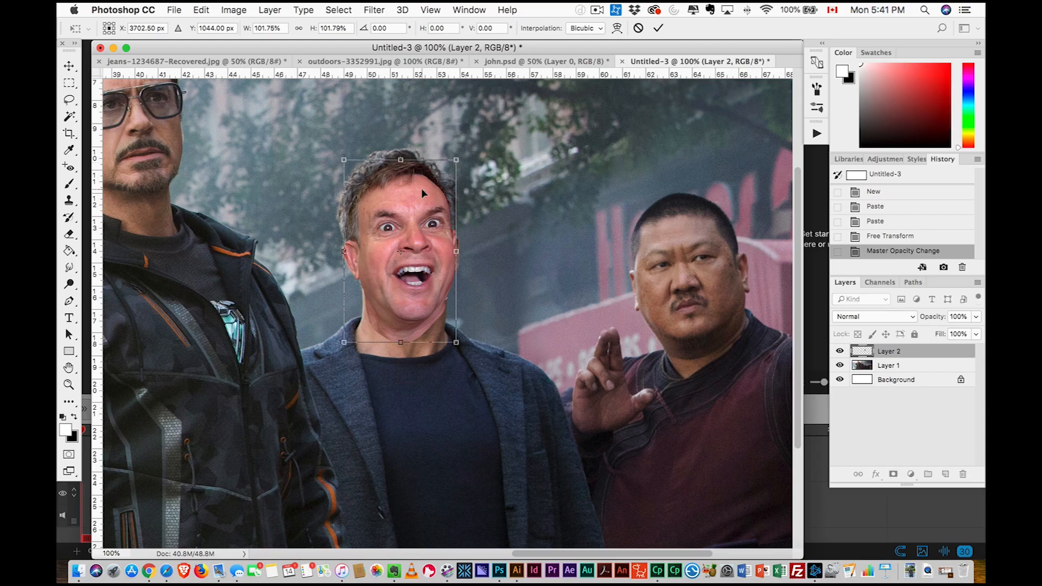
pyautogui.press('Return')
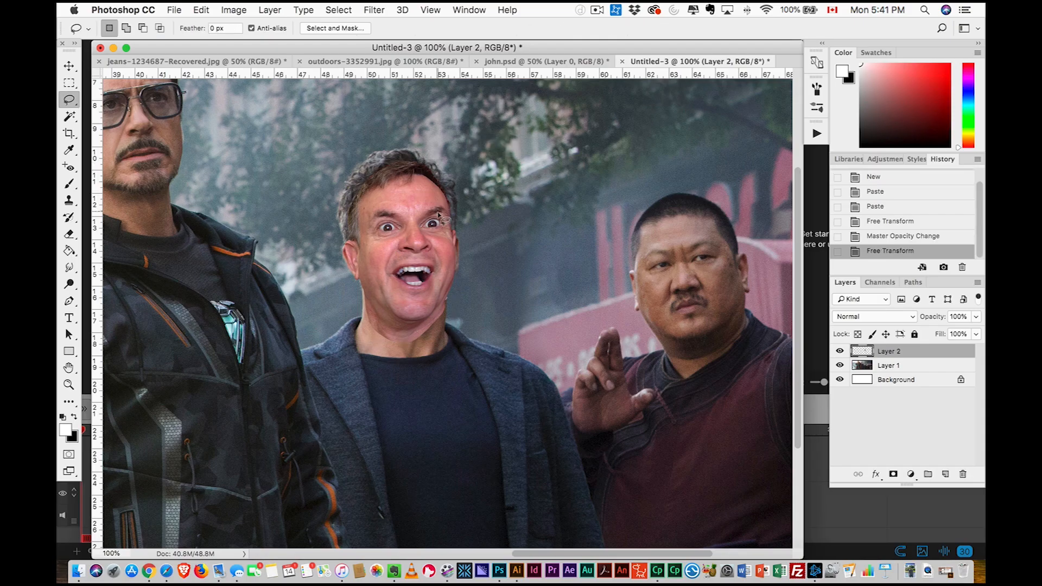
# - Compare the face with the original head beneath by fading Layer 2 to 25%, restoring 100%, and toggling its visibility
pyautogui.click(977, 317)
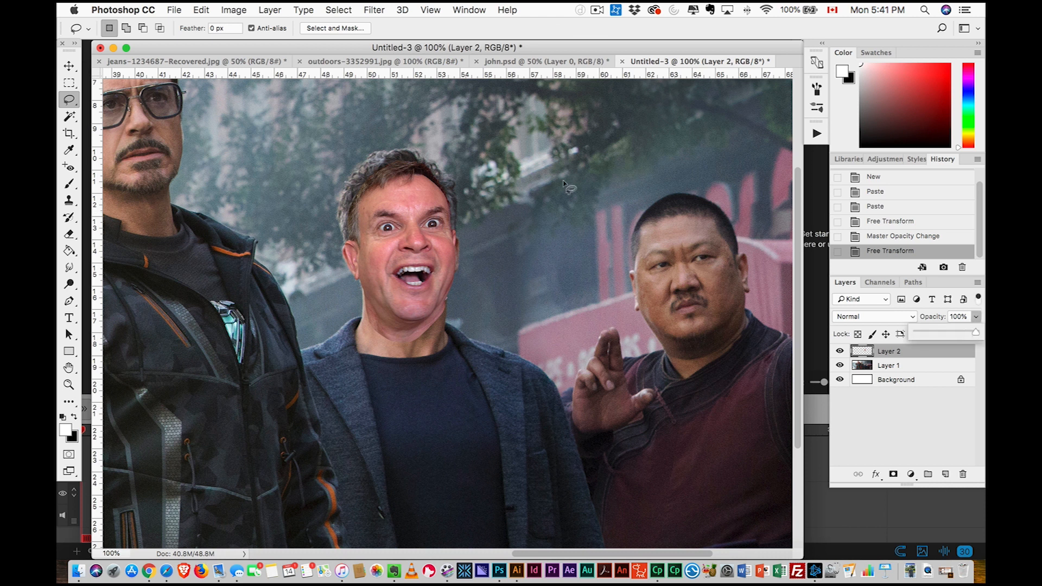
pyautogui.moveTo(975, 332); pyautogui.dragTo(937, 334)
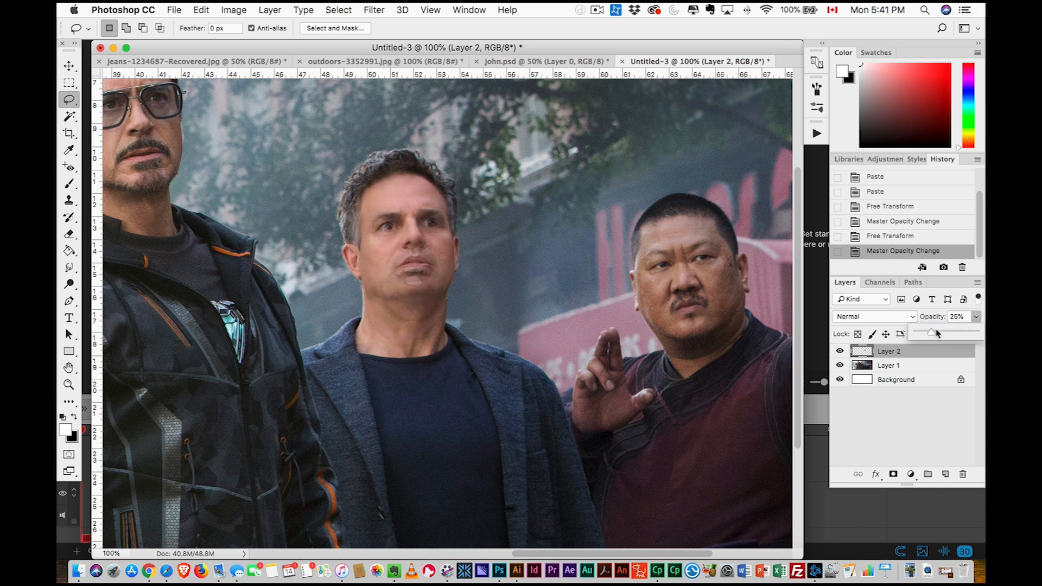
pyautogui.click(841, 351)
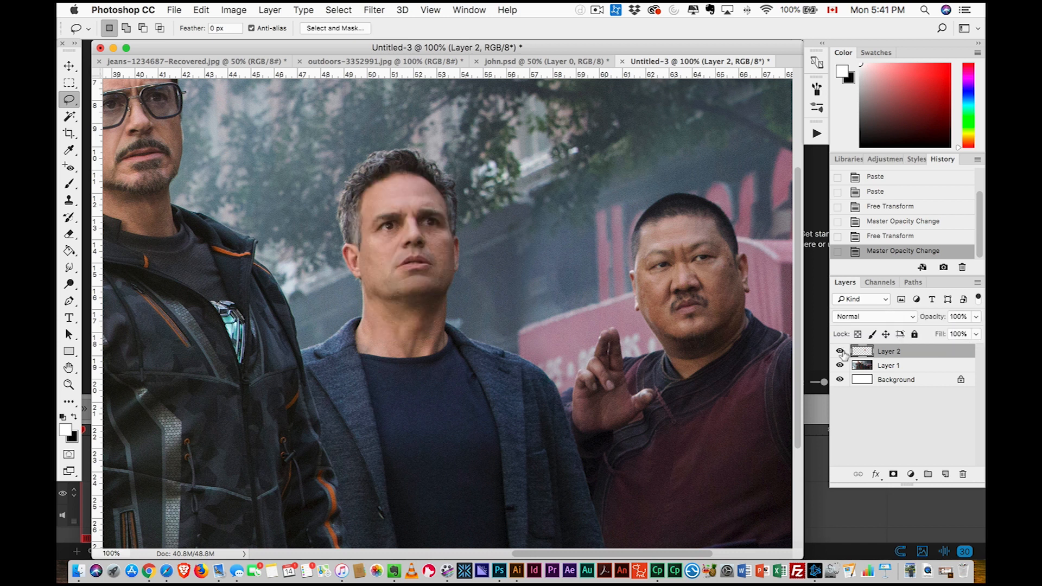
pyautogui.click(841, 352)
pyautogui.click(841, 351)
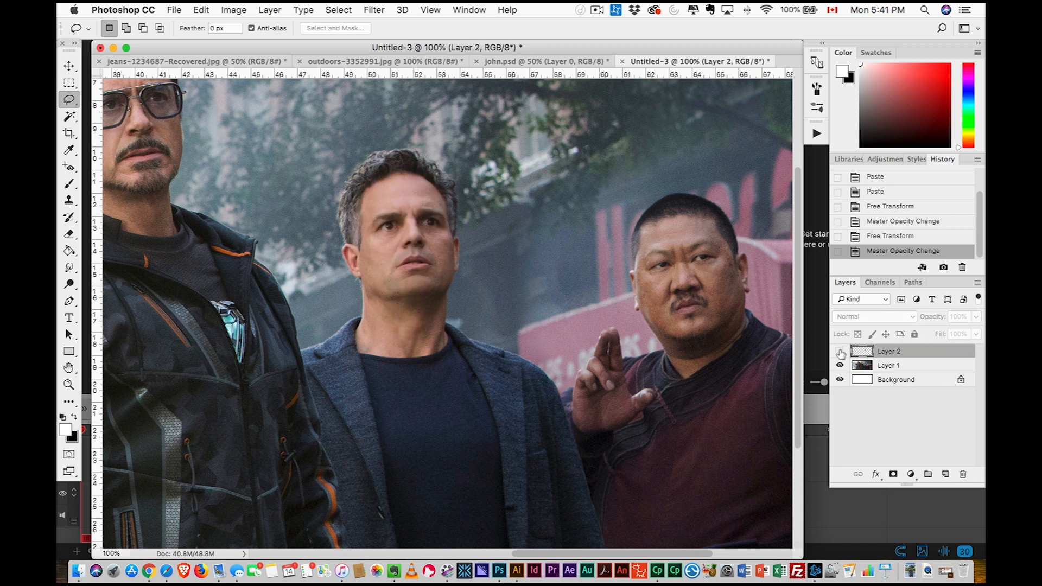
pyautogui.click(841, 352)
# - Move the pasted face beside the original head so their skin tones can be compared
pyautogui.press('v')
pyautogui.moveTo(377, 239); pyautogui.dragTo(498, 248)
pyautogui.press('super+u')
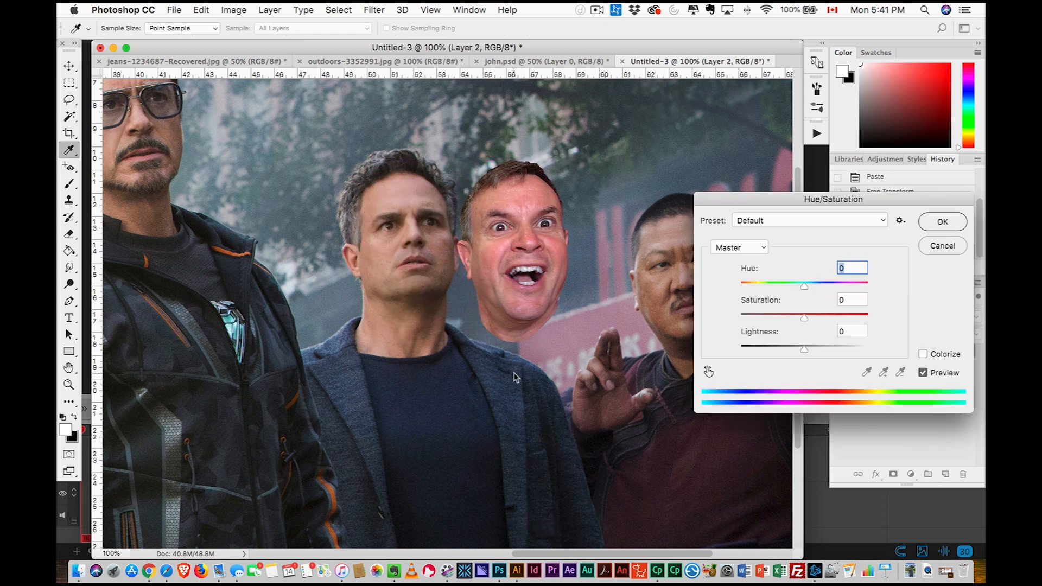
pyautogui.click(947, 244)
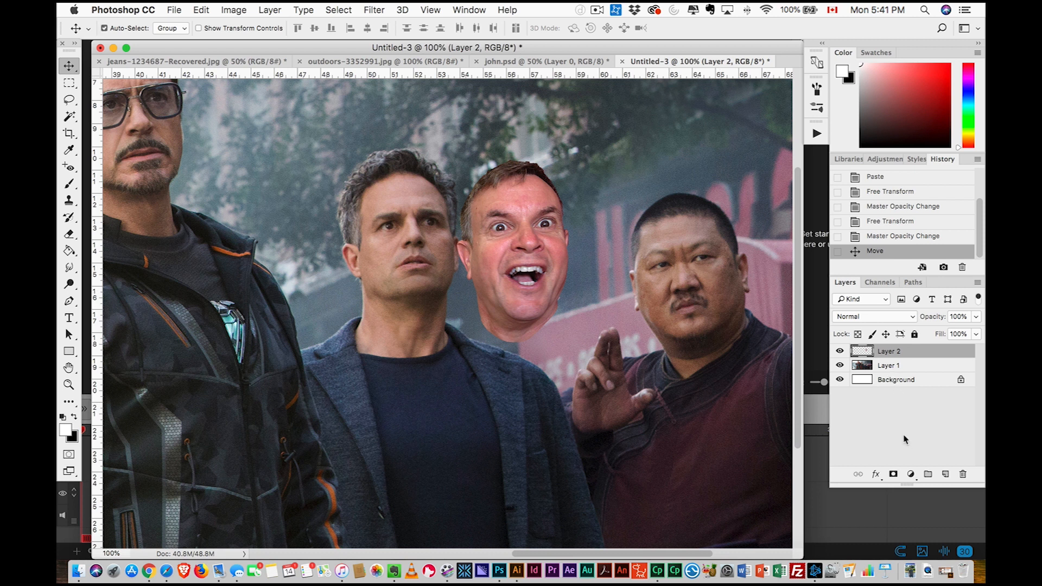
# - Apply Curves to the face, lifting the black point slightly and lowering the white point's output to 240
pyautogui.press('super+m')
pyautogui.moveTo(582, 125); pyautogui.dragTo(880, 152)
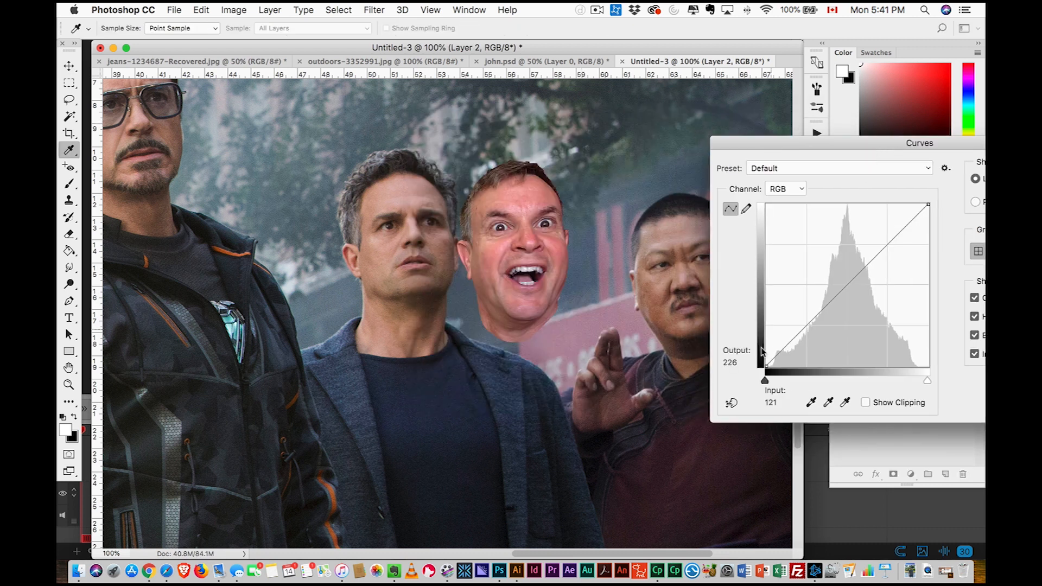
pyautogui.moveTo(766, 368); pyautogui.dragTo(763, 364)
pyautogui.moveTo(929, 205); pyautogui.dragTo(928, 214)
pyautogui.moveTo(929, 148); pyautogui.dragTo(762, 154)
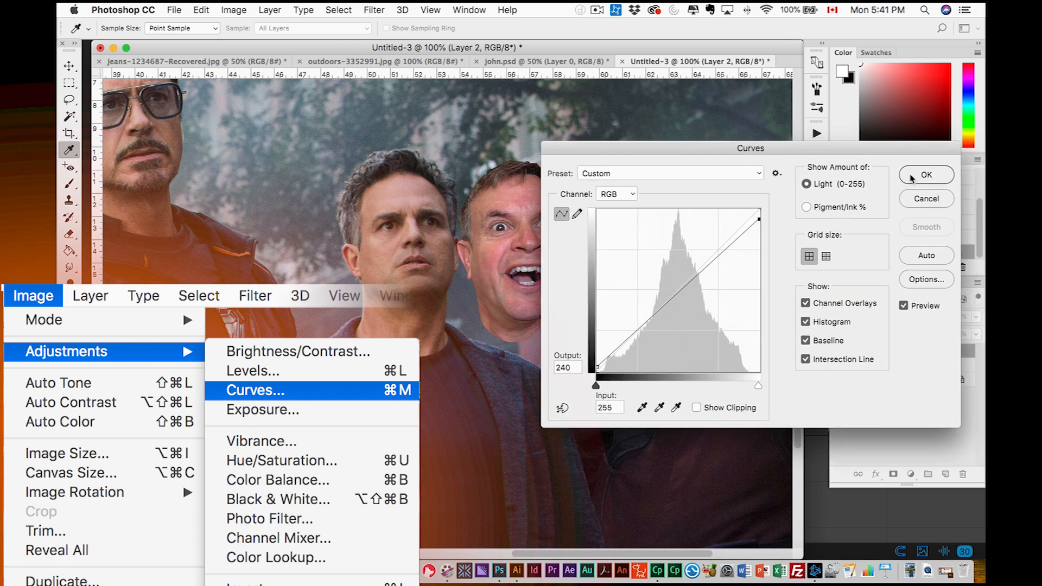
pyautogui.click(939, 173)
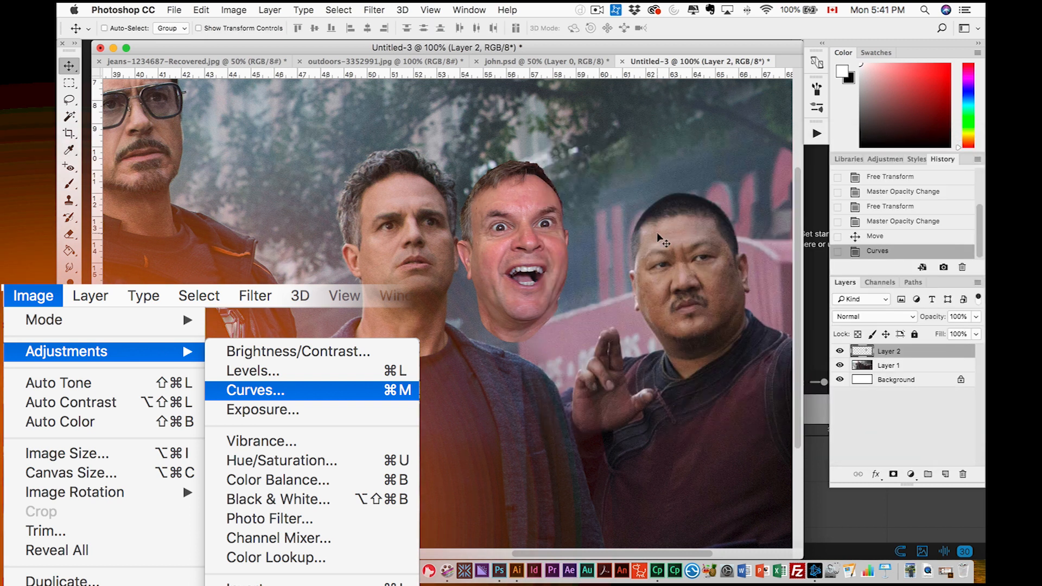
# - Shift the face's hue to +7 with a Hue/Saturation adjustment on the Master range
pyautogui.press('super+u')
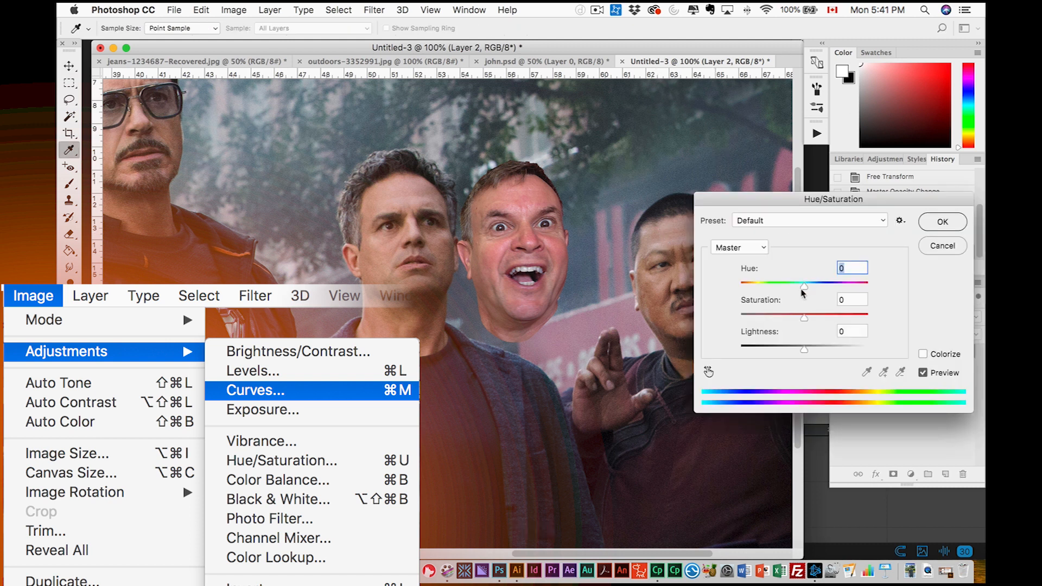
pyautogui.click(745, 248)
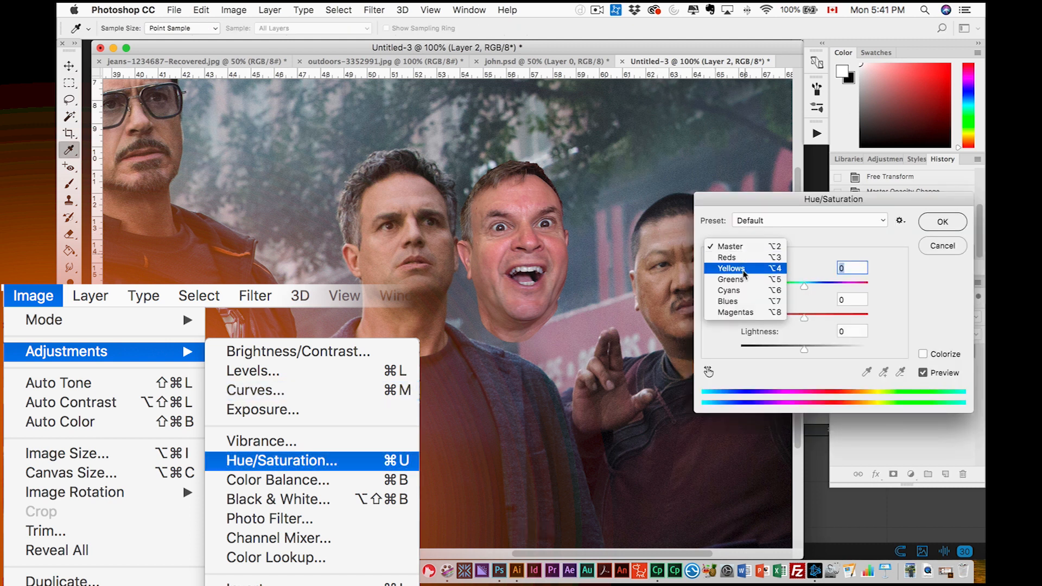
pyautogui.click(830, 253)
pyautogui.moveTo(804, 286); pyautogui.dragTo(807, 286)
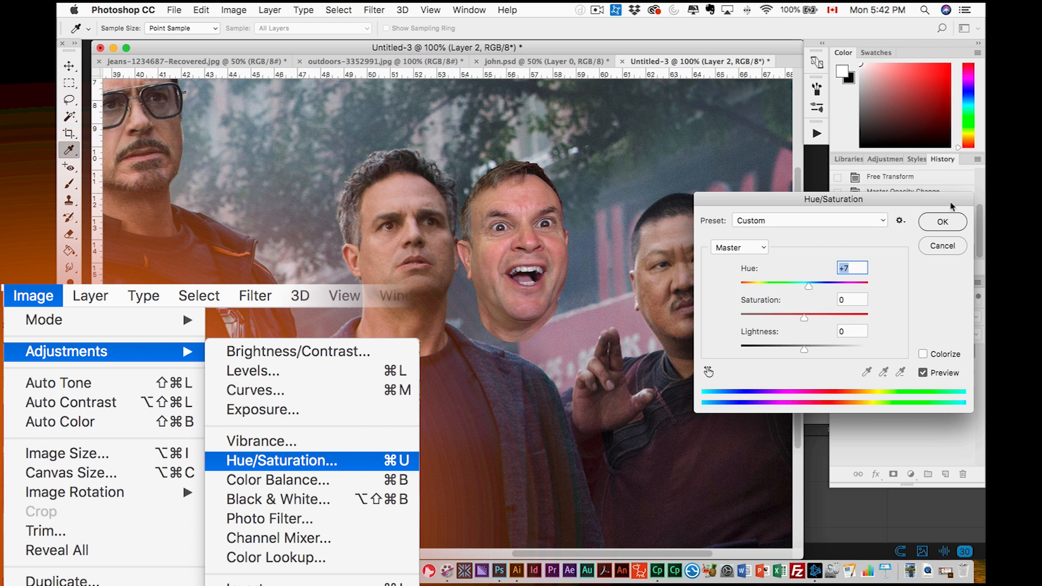
pyautogui.click(948, 222)
# - Start a Color Balance adjustment on the face and set the shadows to +6 red, 0 green, and +4 blue
pyautogui.press('super+b')
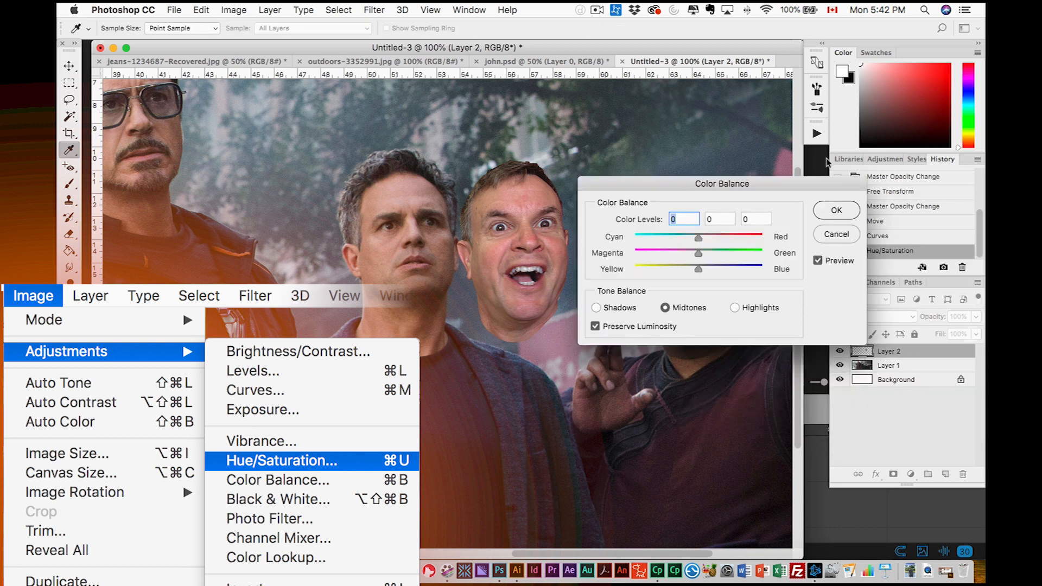
pyautogui.moveTo(734, 178); pyautogui.dragTo(776, 123)
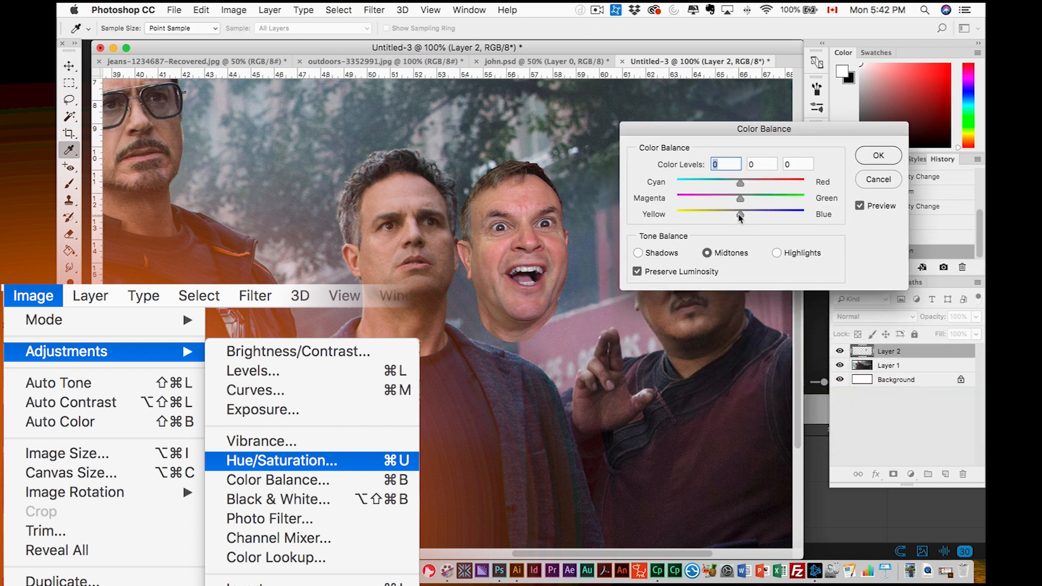
pyautogui.moveTo(741, 217); pyautogui.dragTo(745, 189)
pyautogui.click(662, 253)
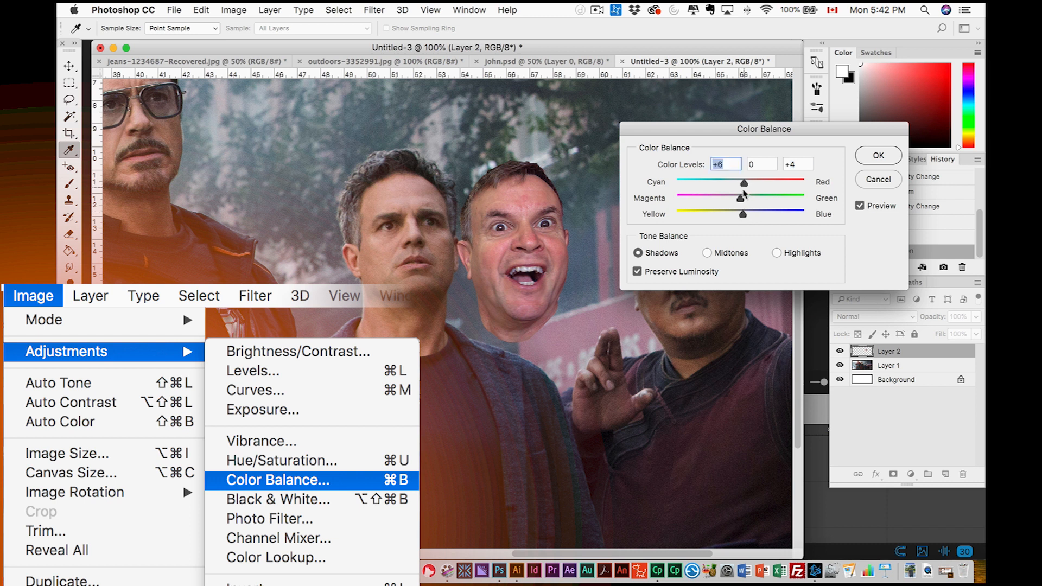
# - Set the color balance highlights to +3, 0, -9, adjust the midtones' yellow-blue balance, and apply the adjustment
pyautogui.click(774, 253)
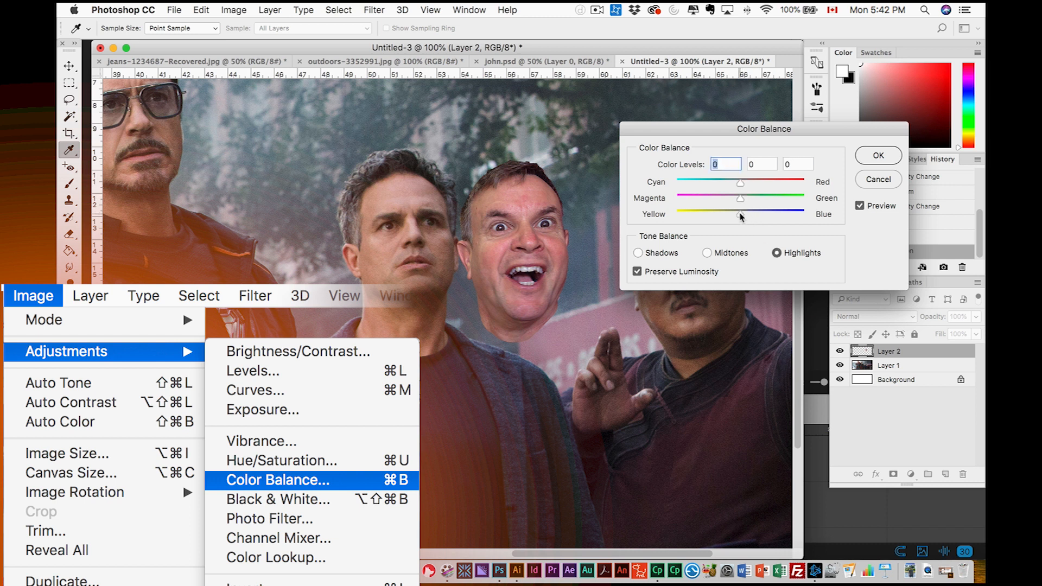
pyautogui.moveTo(736, 217); pyautogui.dragTo(744, 186)
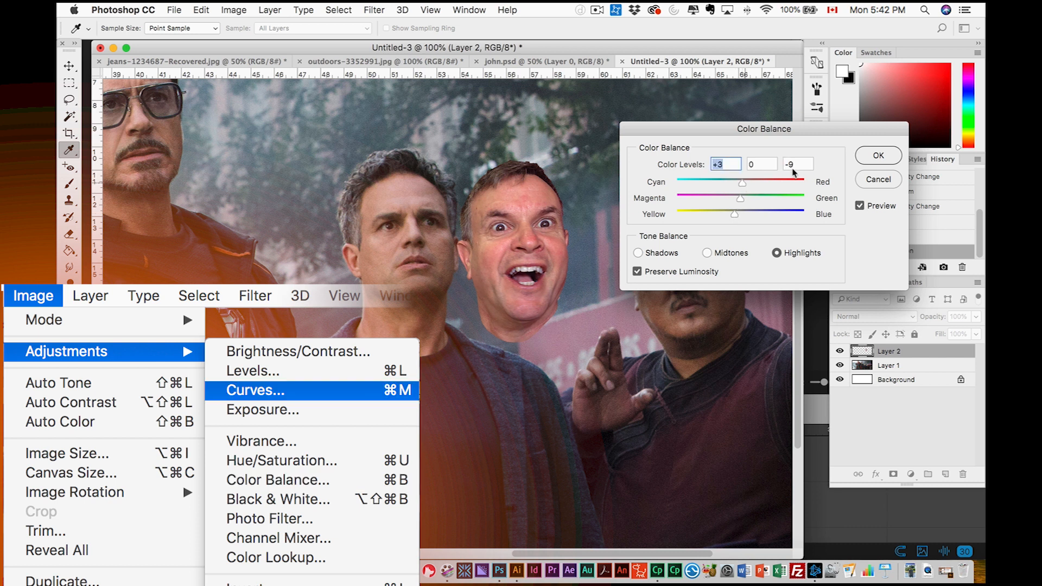
pyautogui.click(731, 253)
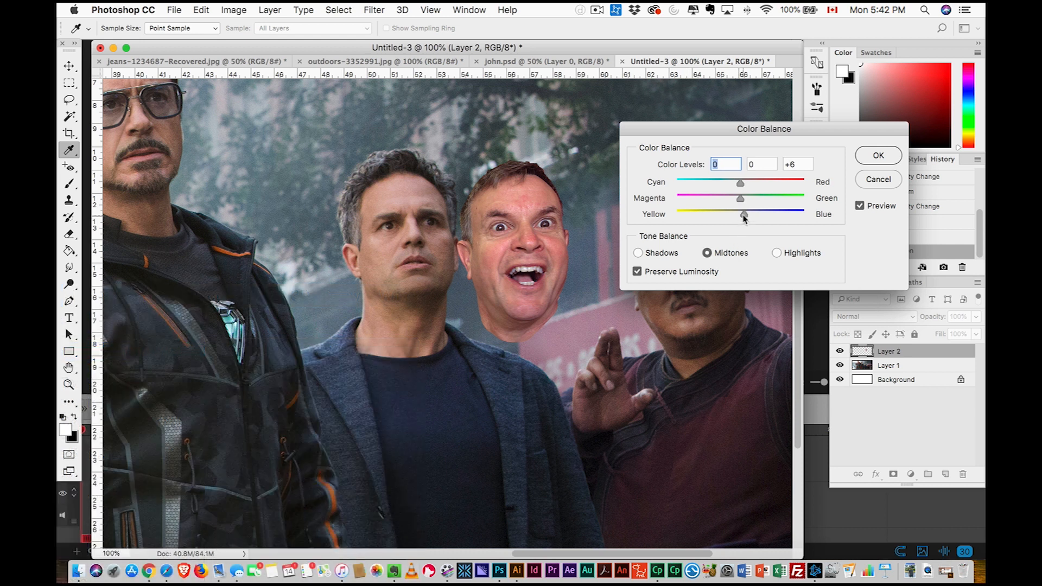
pyautogui.click(738, 214)
pyautogui.click(879, 155)
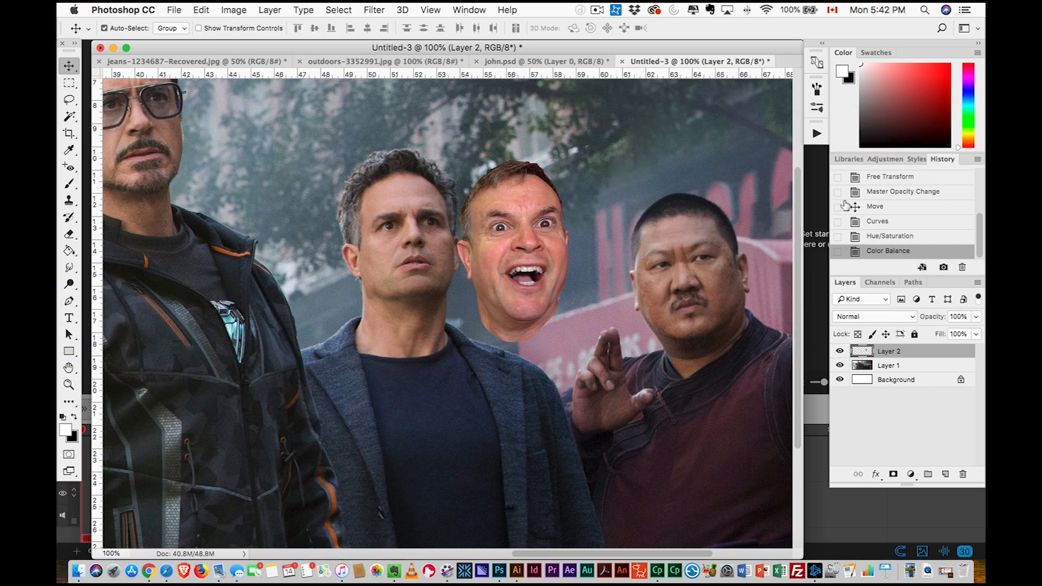
# - Reduce the face's saturation to -16 with a Hue/Saturation adjustment
pyautogui.press('super+u')
pyautogui.moveTo(804, 318); pyautogui.dragTo(802, 319)
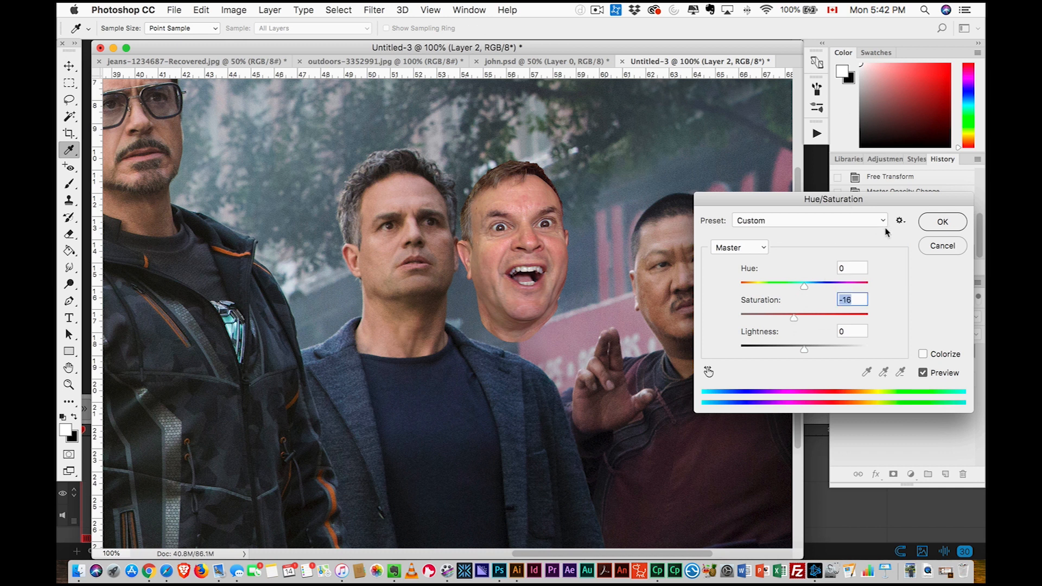
pyautogui.click(941, 222)
# - Move the face back over the blazer man's head, using 65% opacity to align it, and return Layer 2 to 100%
pyautogui.press('v')
pyautogui.moveTo(535, 239); pyautogui.dragTo(427, 239)
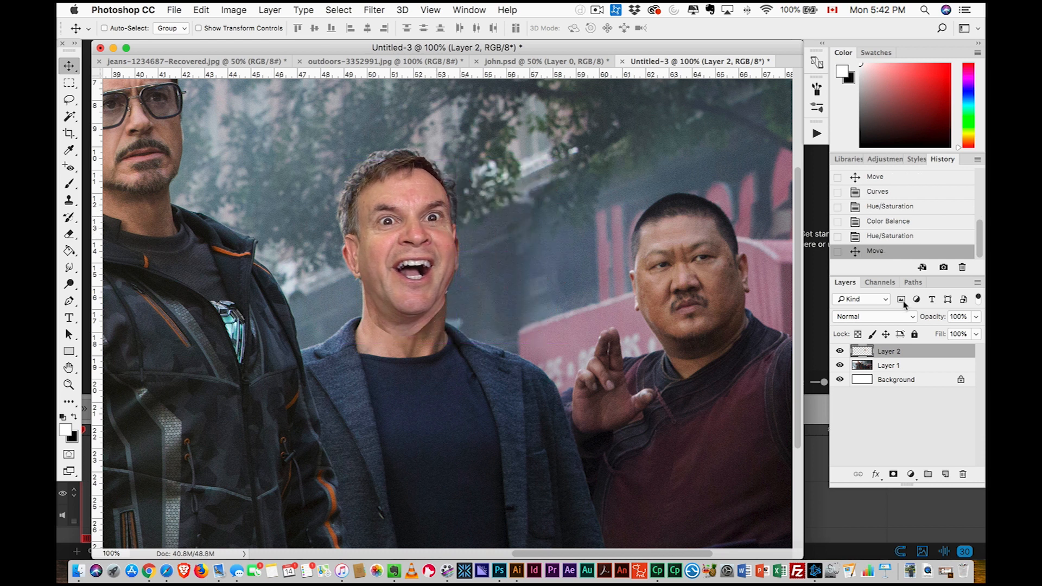
pyautogui.click(976, 317)
pyautogui.moveTo(975, 332); pyautogui.dragTo(954, 332)
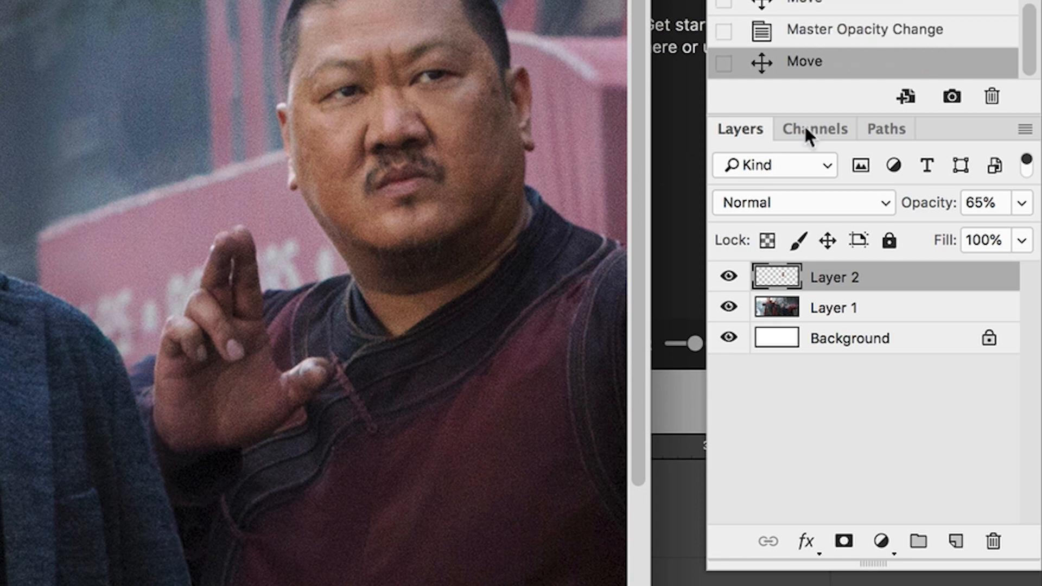
pyautogui.click(1022, 202)
pyautogui.moveTo(984, 235); pyautogui.dragTo(1031, 249)
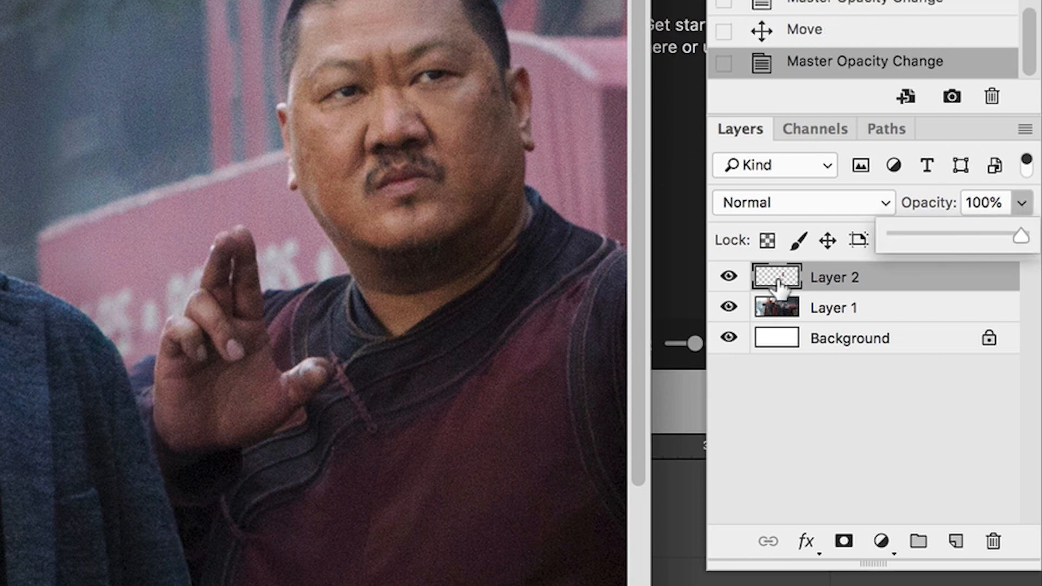
# - Add a layer mask to Layer 2 and fill it with black to hide the pasted face
pyautogui.click(837, 277)
pyautogui.click(844, 541)
pyautogui.hotkey('alt', 'BackSpace')
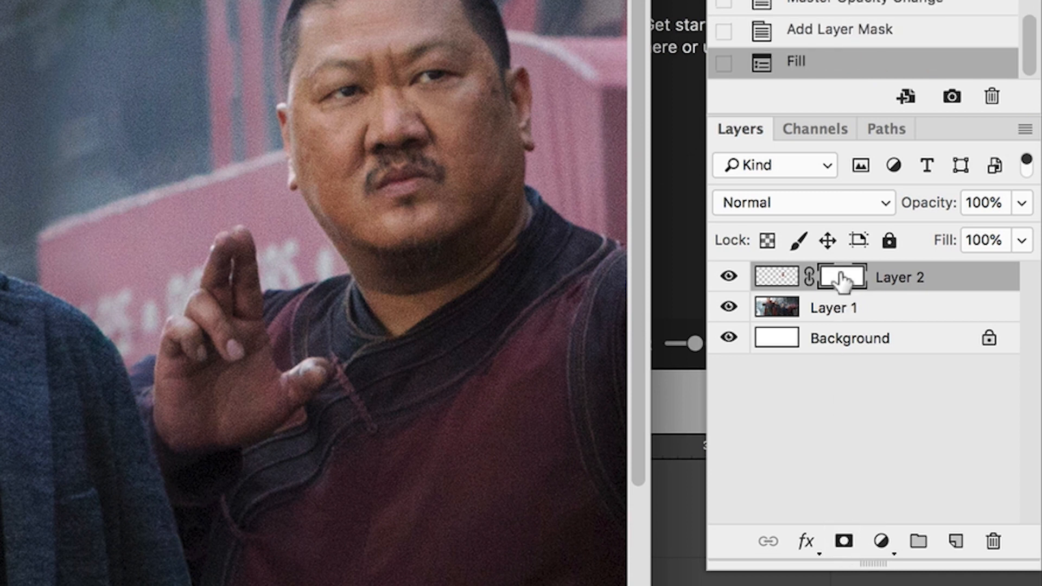
pyautogui.press('super+BackSpace')
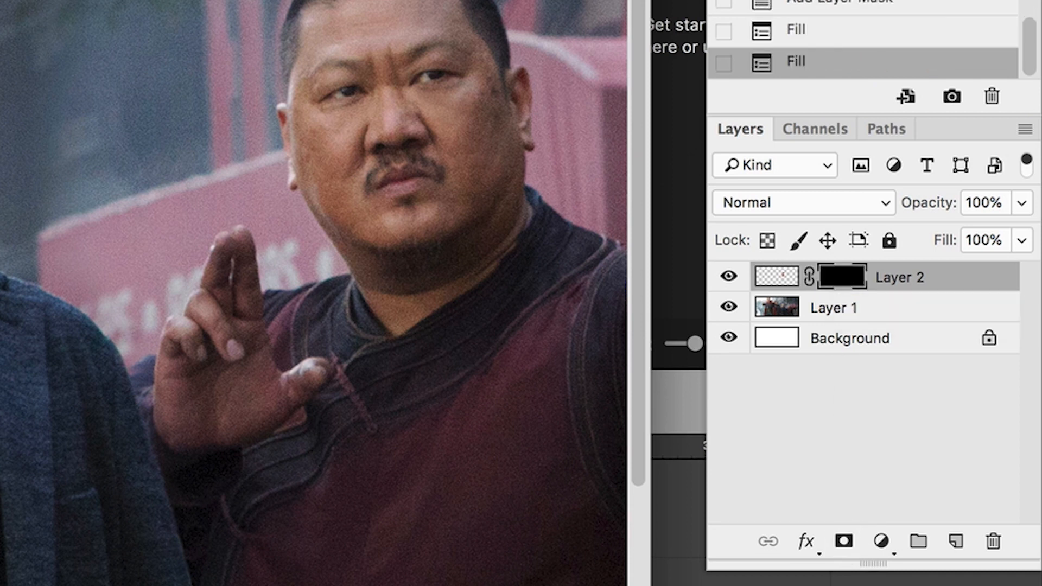
# - Set the brush to 60 px with 0% hardness and 100% opacity
pyautogui.click(124, 29)
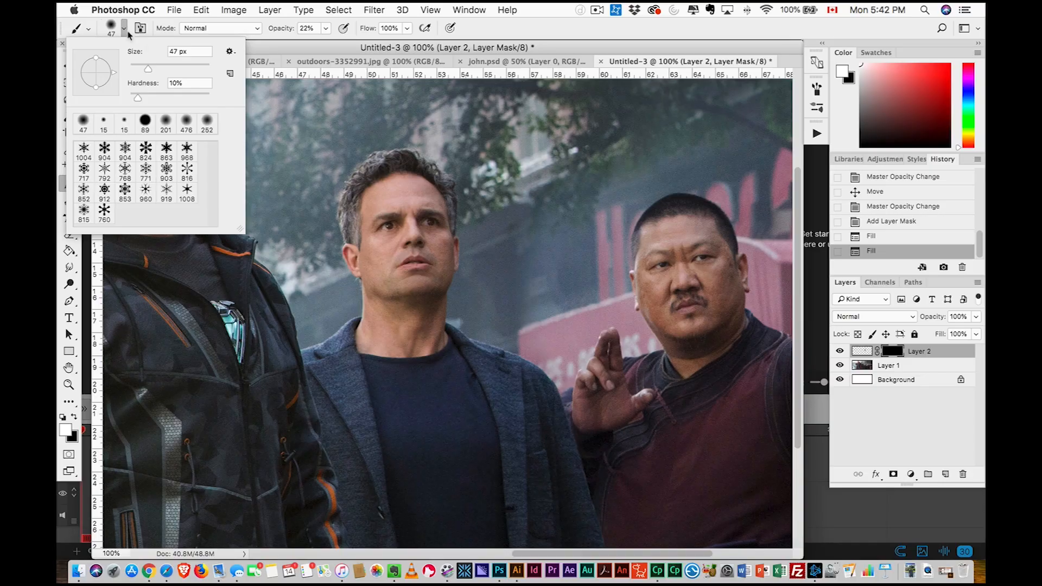
pyautogui.moveTo(149, 68); pyautogui.dragTo(135, 99)
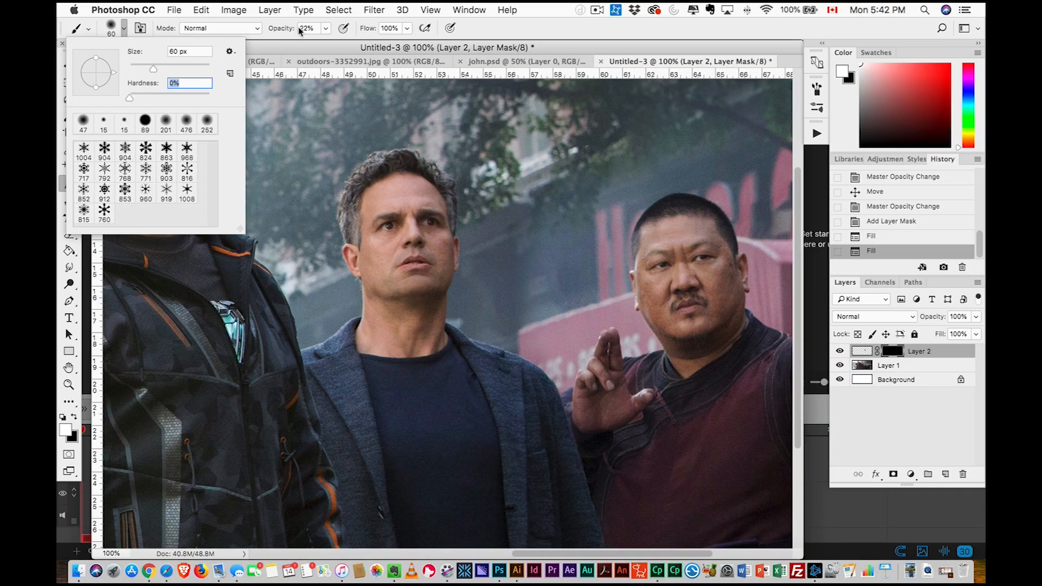
pyautogui.click(327, 30)
pyautogui.moveTo(327, 28); pyautogui.dragTo(373, 29)
# - Paint white on Layer 2's mask across the forehead, cheeks, mouth and chin to reveal the pasted face on the blazer man
pyautogui.moveTo(399, 233)
pyautogui.mouseDown()
pyautogui.moveTo(373, 232)
pyautogui.moveTo(396, 211)
pyautogui.moveTo(415, 239)
pyautogui.moveTo(411, 207)
pyautogui.moveTo(440, 224)
pyautogui.moveTo(416, 232)
pyautogui.moveTo(447, 254)
pyautogui.moveTo(440, 282)
pyautogui.moveTo(399, 270)
pyautogui.moveTo(395, 292)
pyautogui.moveTo(375, 255)
pyautogui.mouseUp()
pyautogui.moveTo(391, 296)
pyautogui.mouseDown()
pyautogui.moveTo(433, 293)
pyautogui.moveTo(392, 312)
pyautogui.moveTo(447, 301)
pyautogui.moveTo(391, 322)
pyautogui.moveTo(433, 300)
pyautogui.moveTo(408, 324)
pyautogui.moveTo(380, 296)
pyautogui.mouseUp()
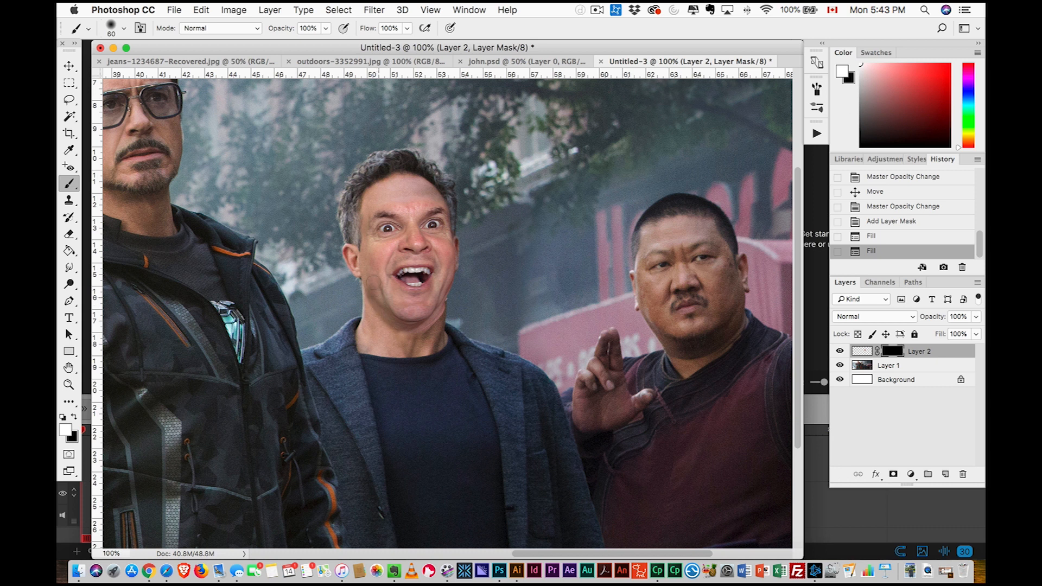
pyautogui.moveTo(400, 199)
pyautogui.mouseDown()
pyautogui.moveTo(427, 200)
pyautogui.moveTo(397, 186)
pyautogui.moveTo(380, 205)
pyautogui.moveTo(416, 188)
pyautogui.moveTo(437, 200)
pyautogui.mouseUp()
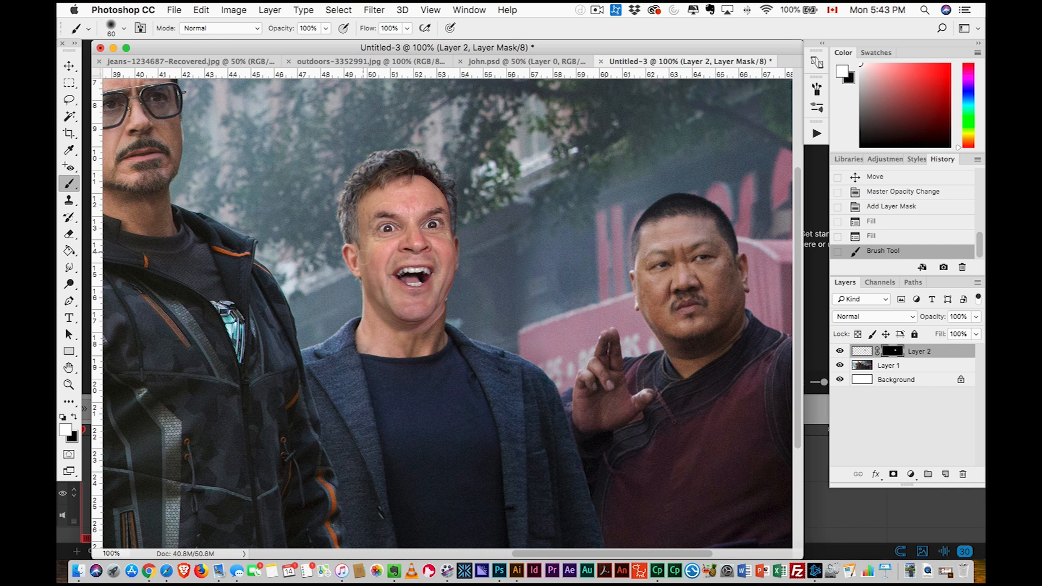
pyautogui.moveTo(388, 299); pyautogui.dragTo(441, 300)
pyautogui.scroll(1, 429, 309)
pyautogui.hscroll(1, 430, 309)
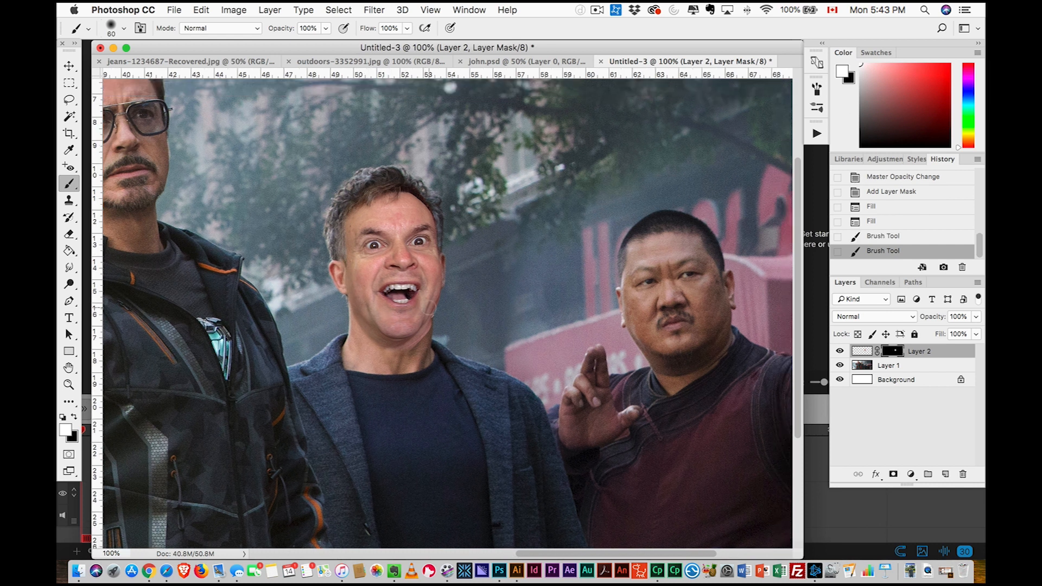
pyautogui.moveTo(375, 314); pyautogui.dragTo(372, 290)
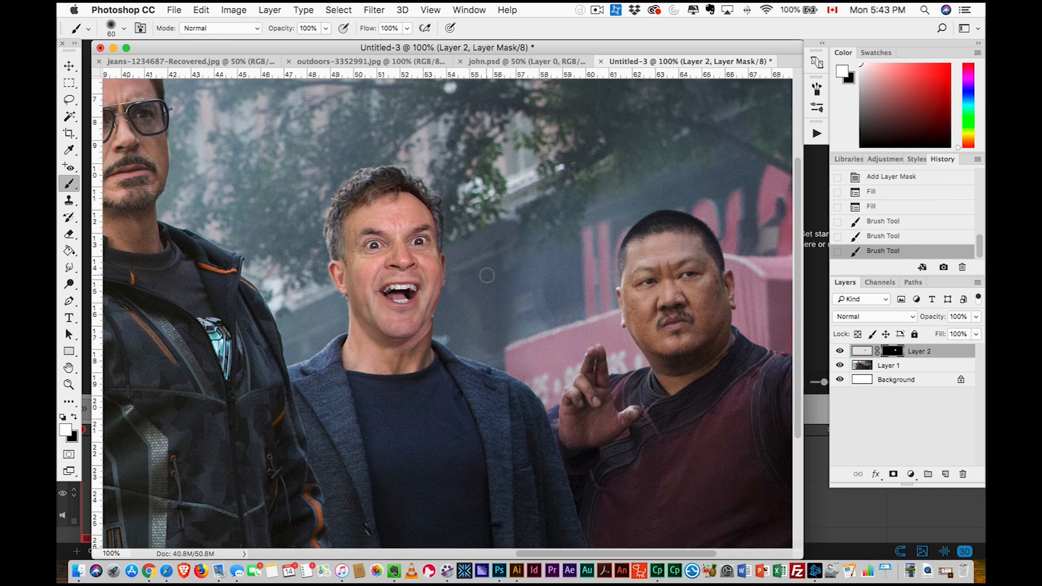
pyautogui.hscroll(1, 487, 275)
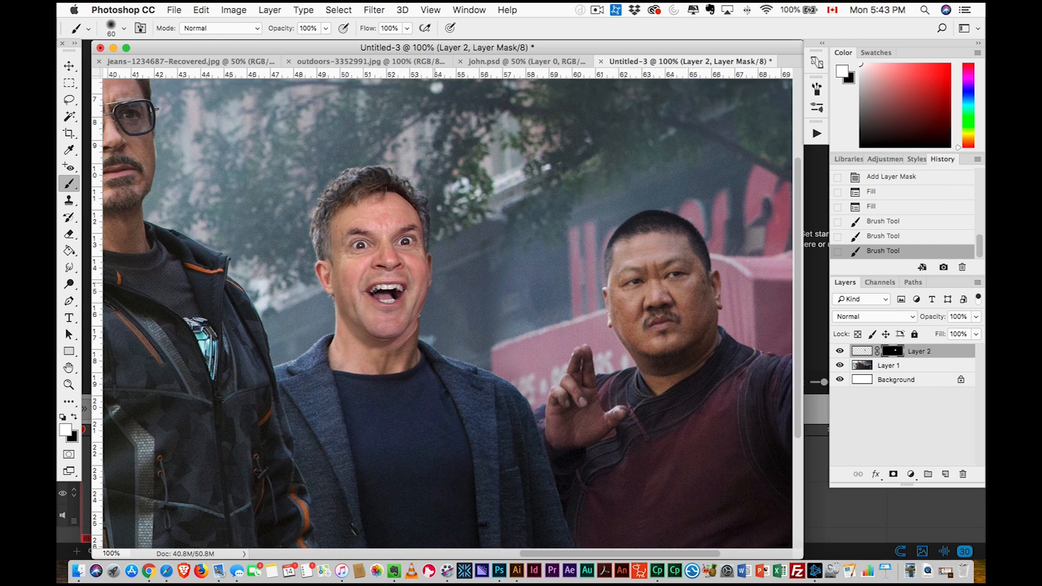
# - Set the brush to 83 px and 33% opacity, and switch the foreground color to black for softening the mask edges
pyautogui.click(121, 28)
pyautogui.moveTo(134, 98)
pyautogui.mouseDown()
pyautogui.moveTo(124, 98)
pyautogui.moveTo(163, 71)
pyautogui.mouseUp()
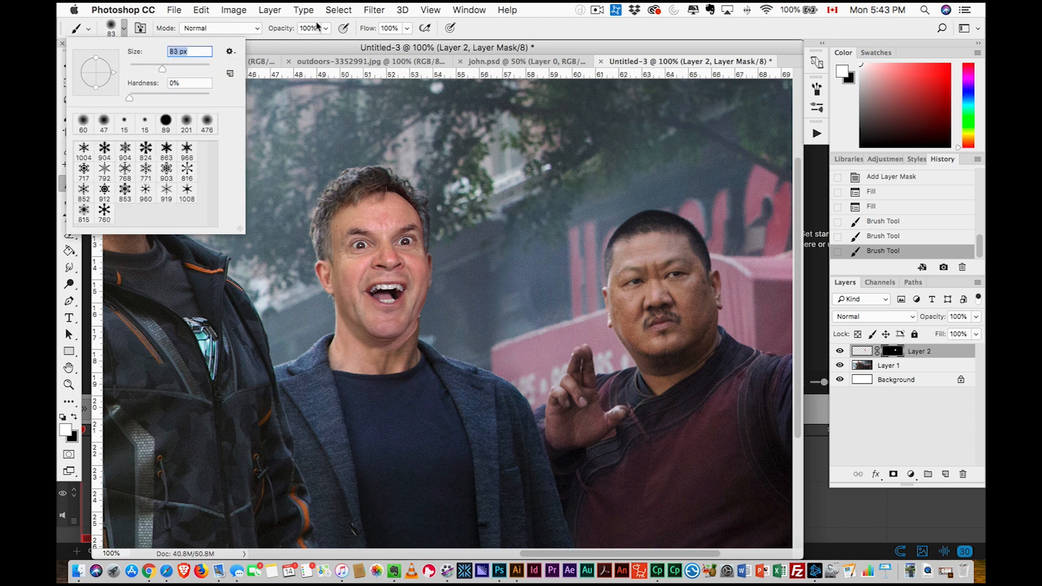
pyautogui.click(326, 28)
pyautogui.moveTo(326, 43); pyautogui.dragTo(292, 43)
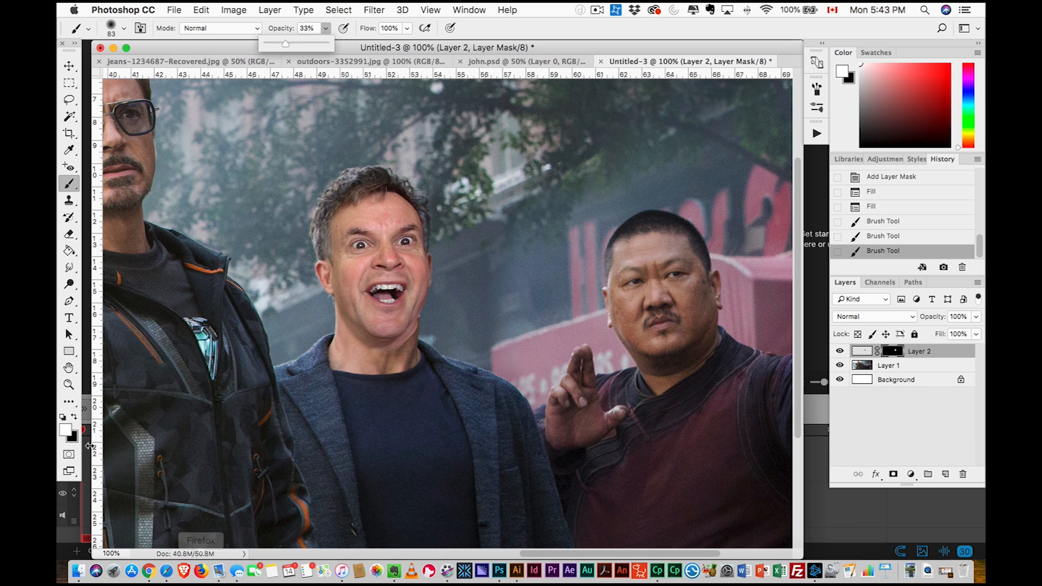
pyautogui.click(74, 419)
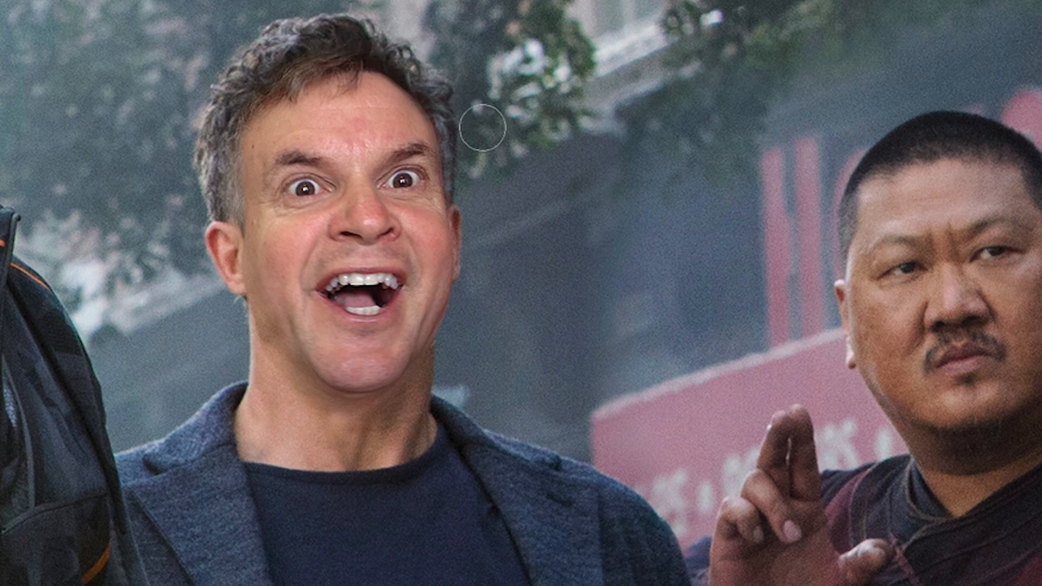
# - Add a Curves adjustment layer above Layer 2 and pull down its highlight end to darken the image
pyautogui.click(922, 441)
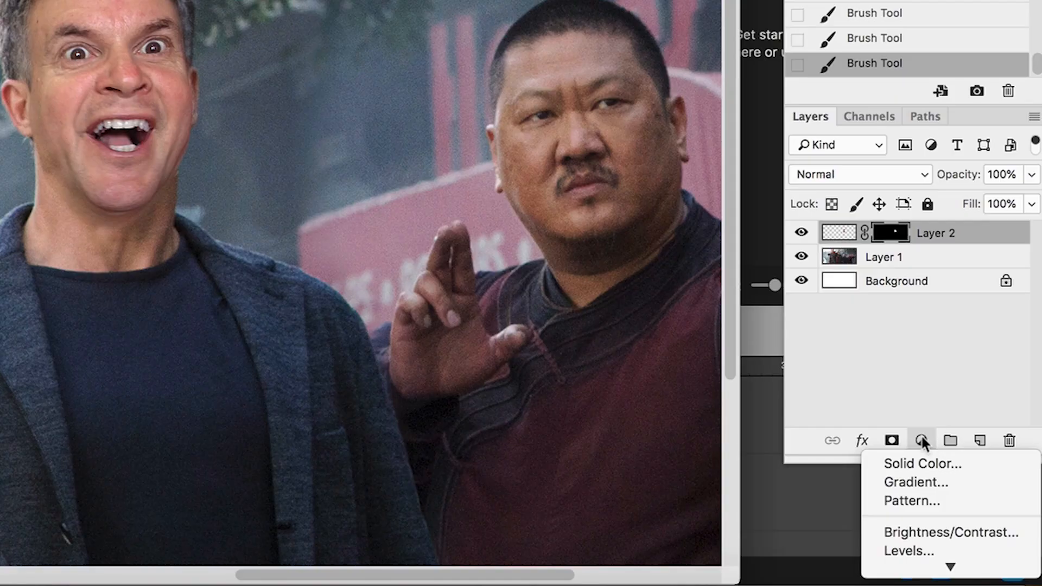
pyautogui.click(911, 362)
pyautogui.click(921, 441)
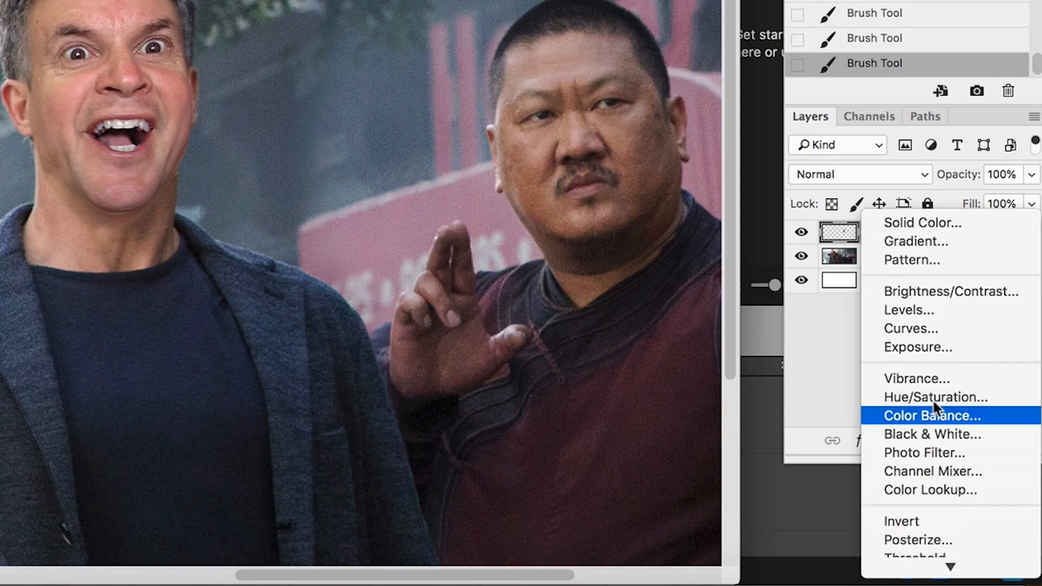
pyautogui.click(918, 328)
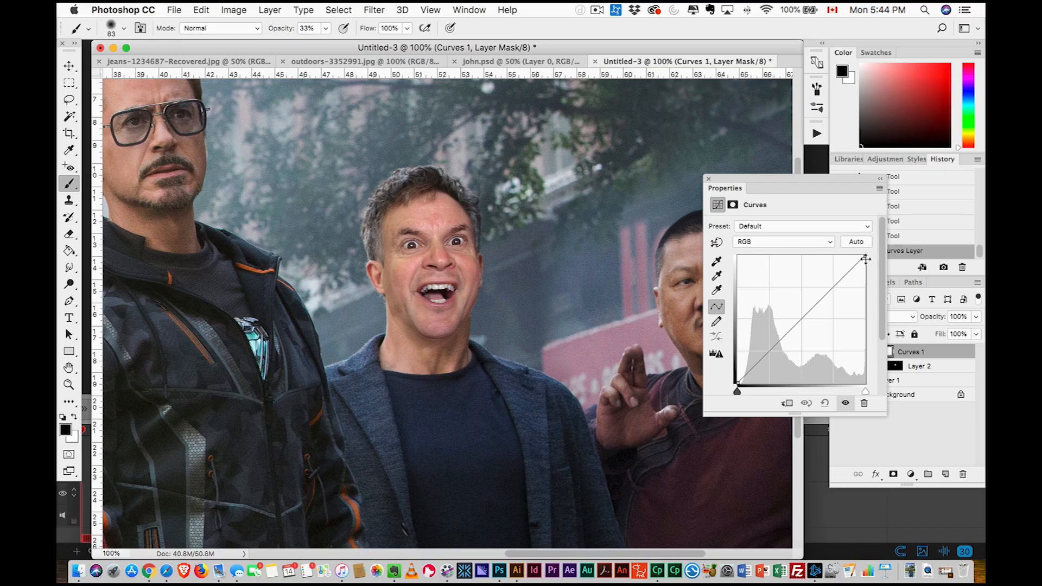
pyautogui.moveTo(844, 71); pyautogui.dragTo(844, 97)
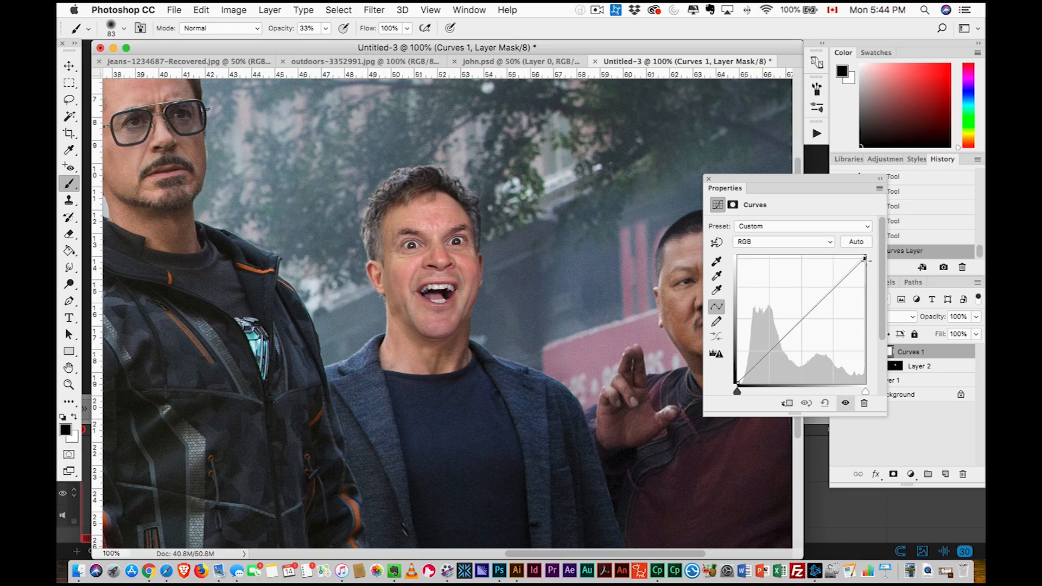
pyautogui.moveTo(837, 298); pyautogui.dragTo(836, 304)
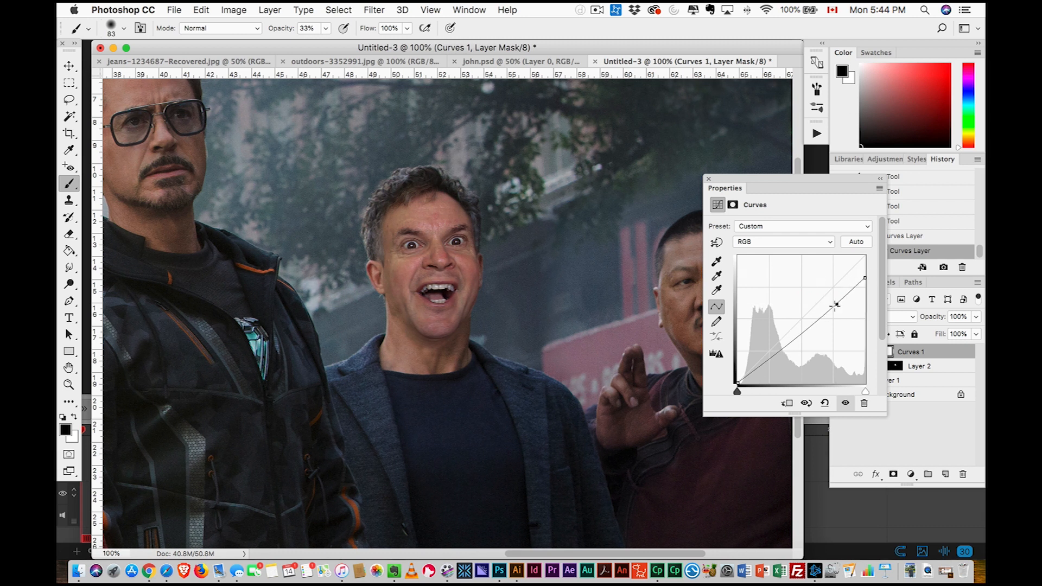
pyautogui.click(707, 179)
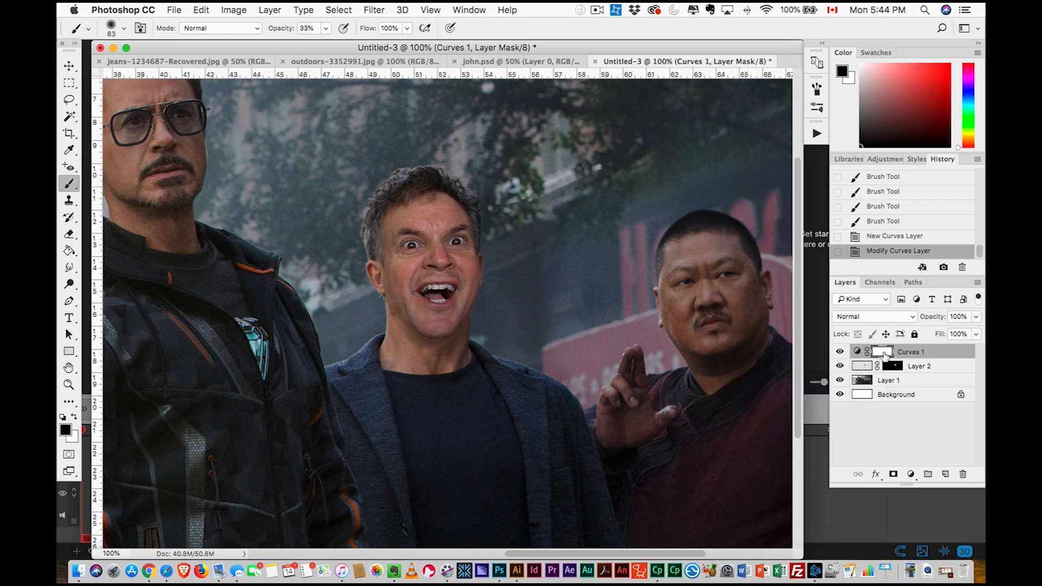
# - Fill the Curves 1 mask with black and paint white over one side of the forehead, cheek and jaw to shade the face
pyautogui.hotkey('alt', 'BackSpace')
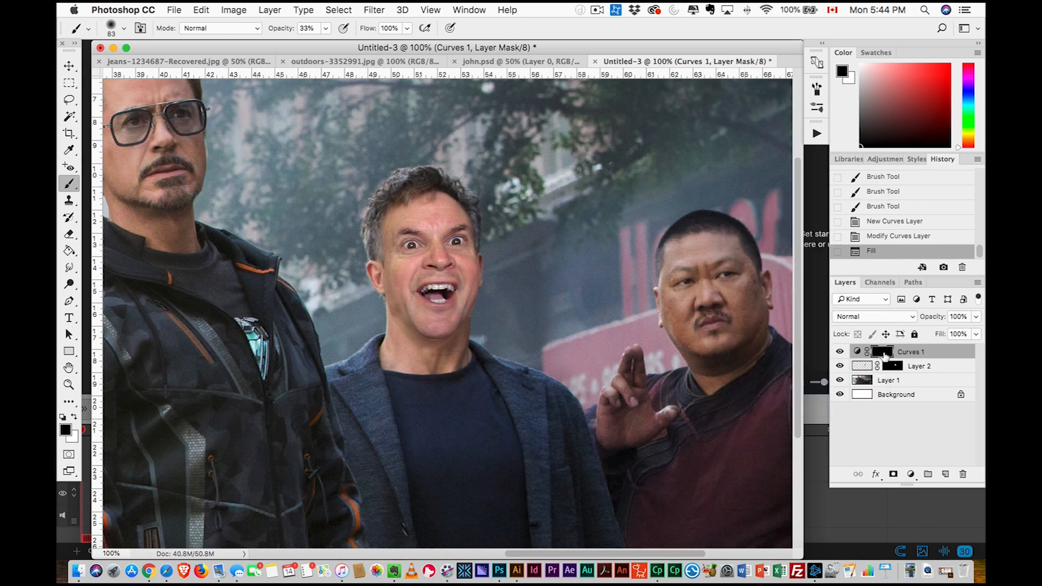
pyautogui.click(77, 419)
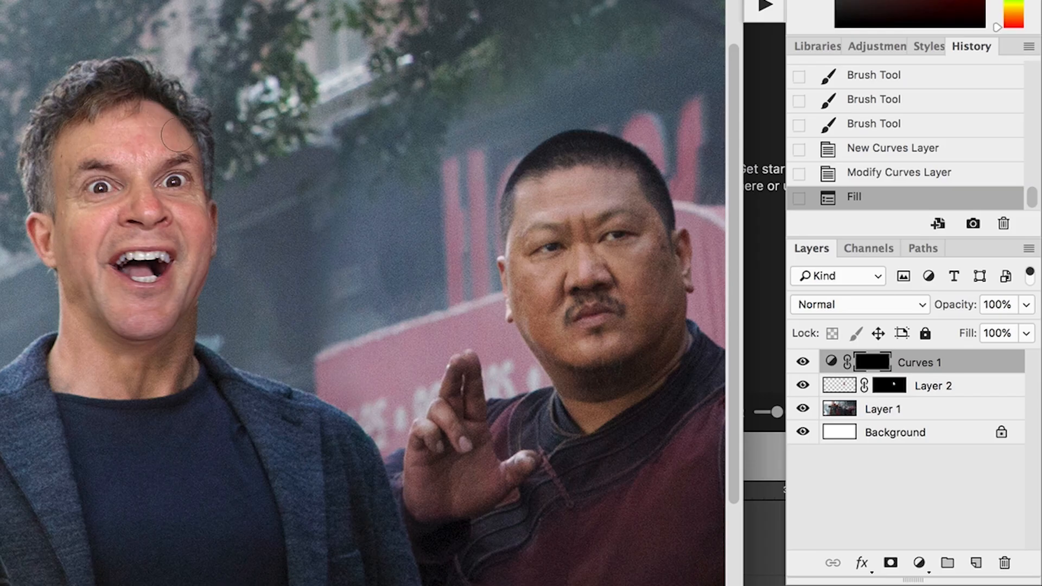
pyautogui.moveTo(176, 133); pyautogui.dragTo(192, 195)
pyautogui.click(184, 295)
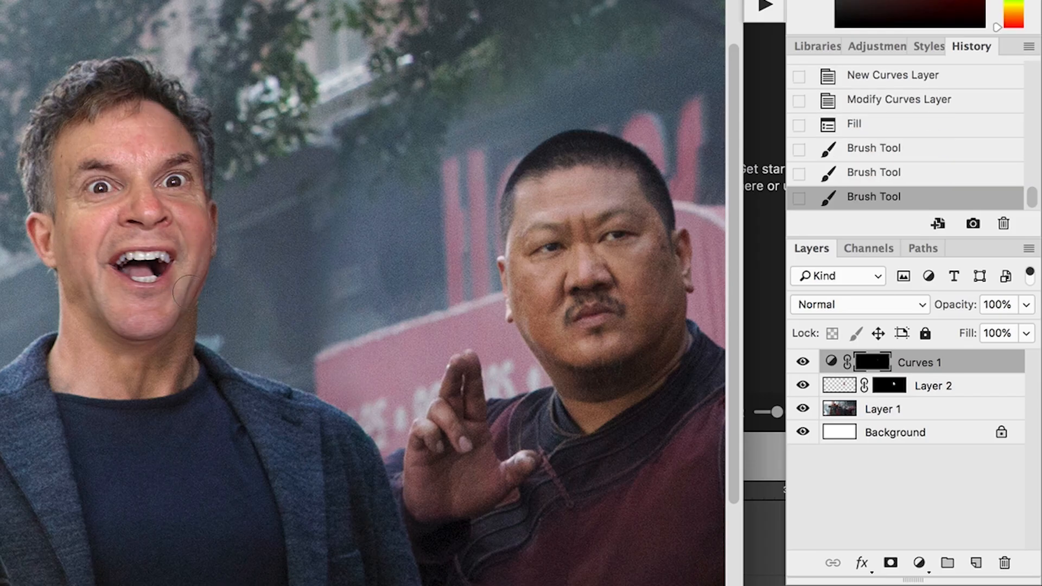
pyautogui.moveTo(179, 311); pyautogui.dragTo(177, 259)
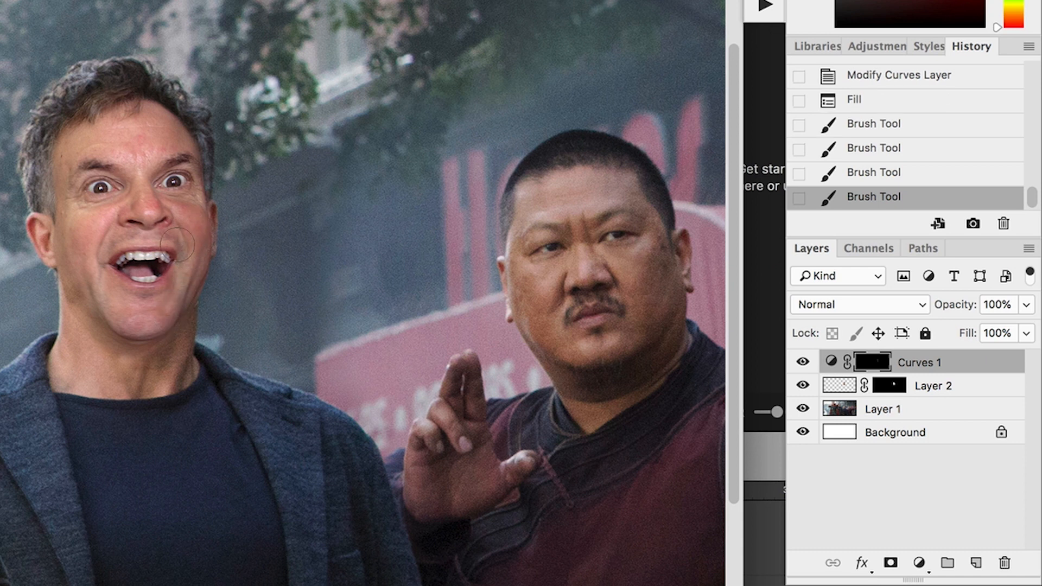
pyautogui.moveTo(178, 139); pyautogui.dragTo(194, 165)
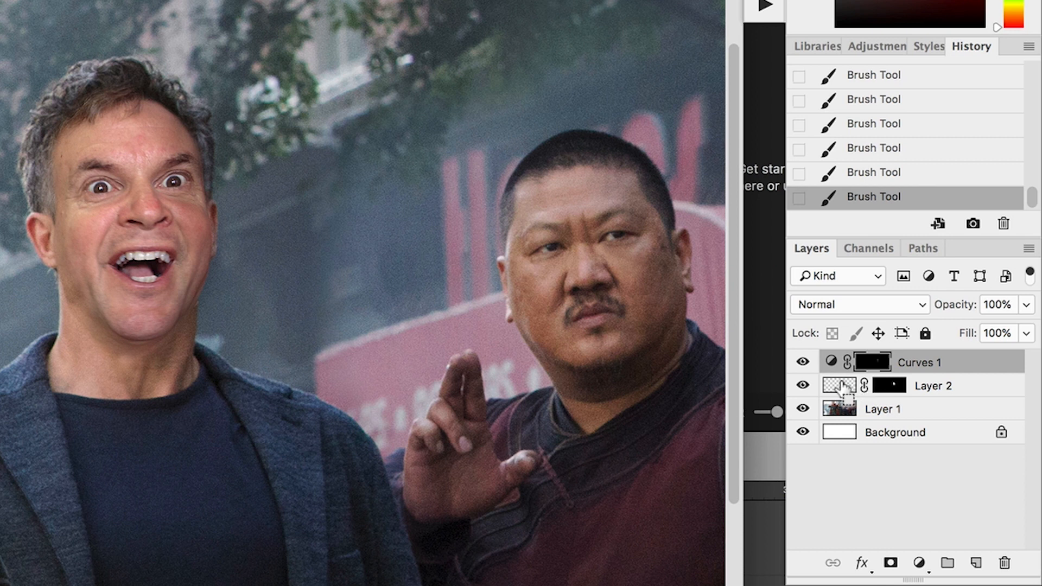
# - Load Layer 2's outline as a selection, invert it, fill the Curves 1 mask with black outside the face, and deselect
pyautogui.keyDown('super'); pyautogui.click(841, 387); pyautogui.keyUp('super')
pyautogui.press('shift+super+i')
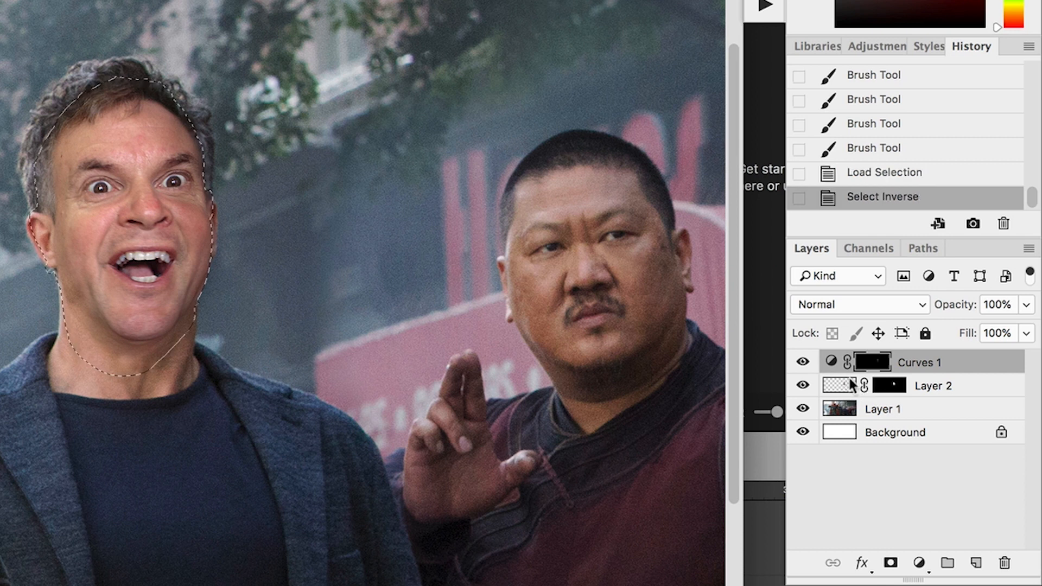
pyautogui.hotkey('alt', 'BackSpace')
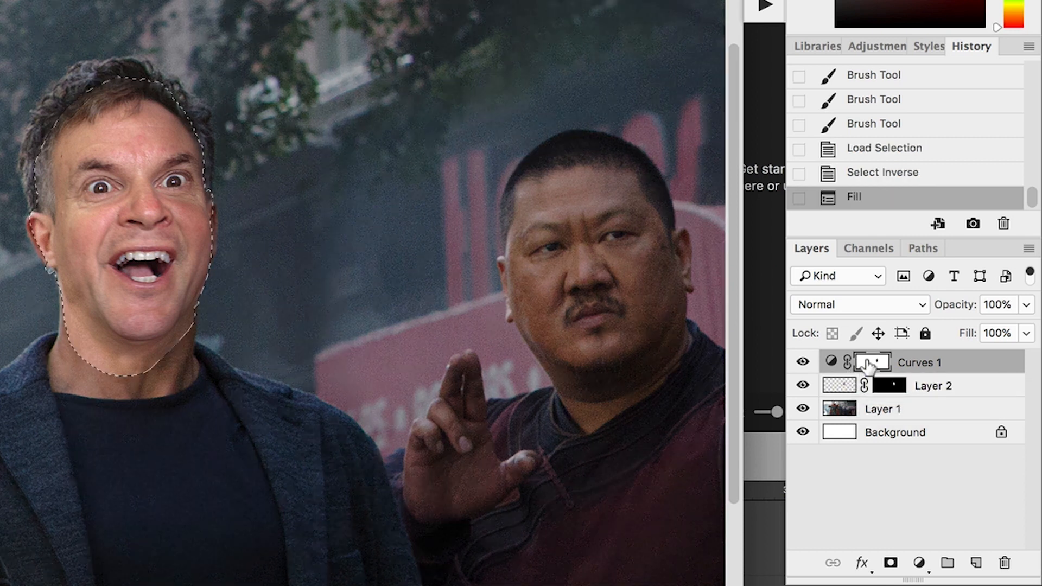
pyautogui.press('super+z')
pyautogui.press('super+BackSpace')
pyautogui.press('super+d')
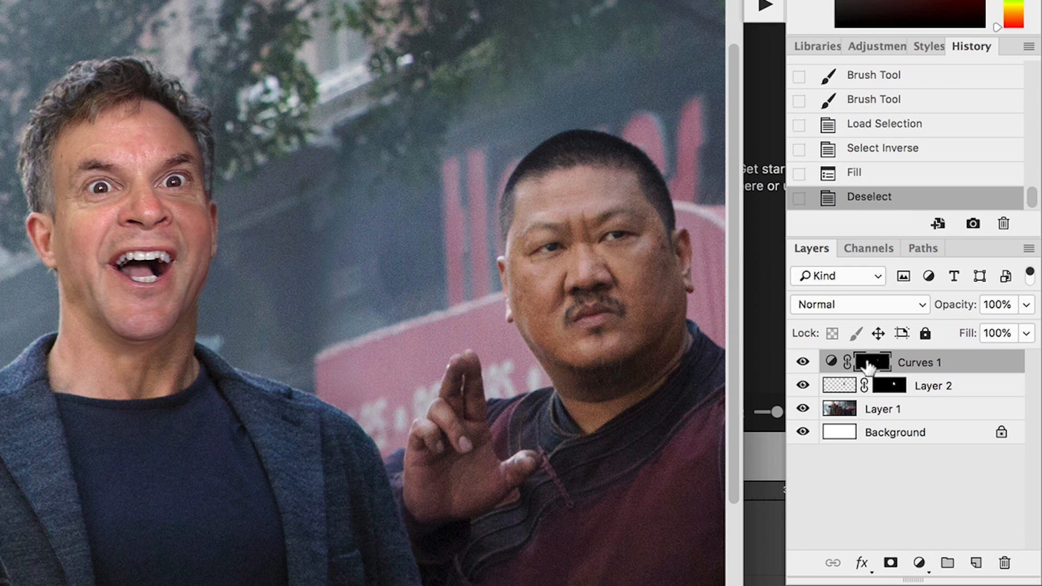
# - Paste the face as a new layer, accepting the color profile conversion, and position it beside the caped man's head
pyautogui.press('super+minus')
pyautogui.press('super+minus')
pyautogui.press('super+minus')
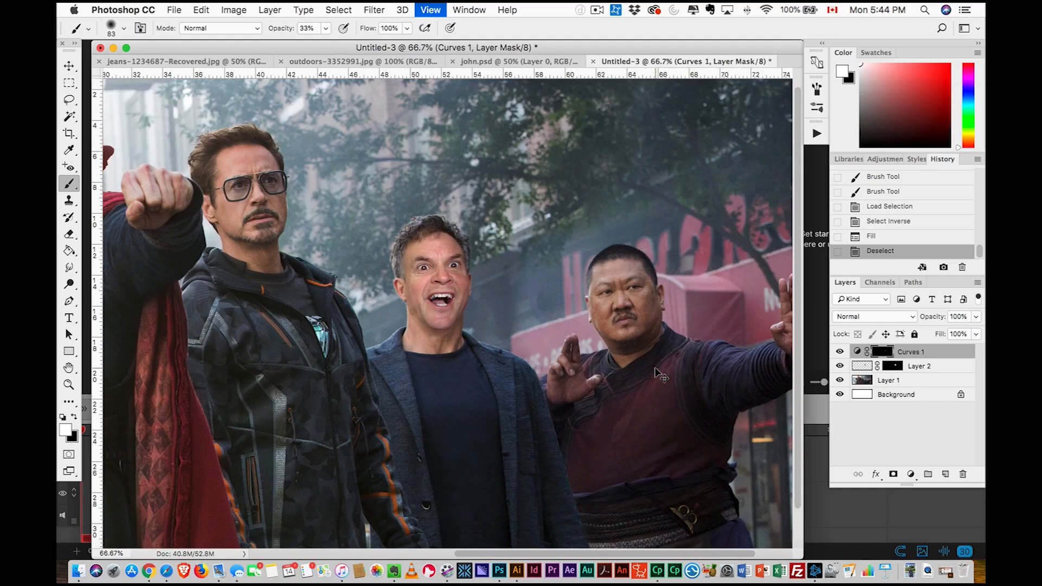
pyautogui.press('super+equal')
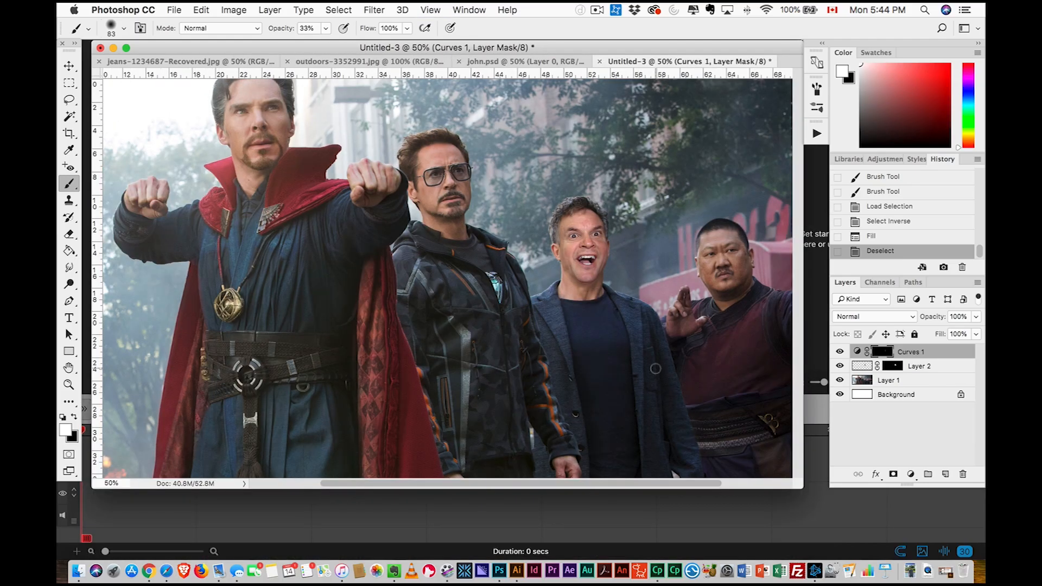
pyautogui.hscroll(-1, 517, 199)
pyautogui.hscroll(1, 517, 199)
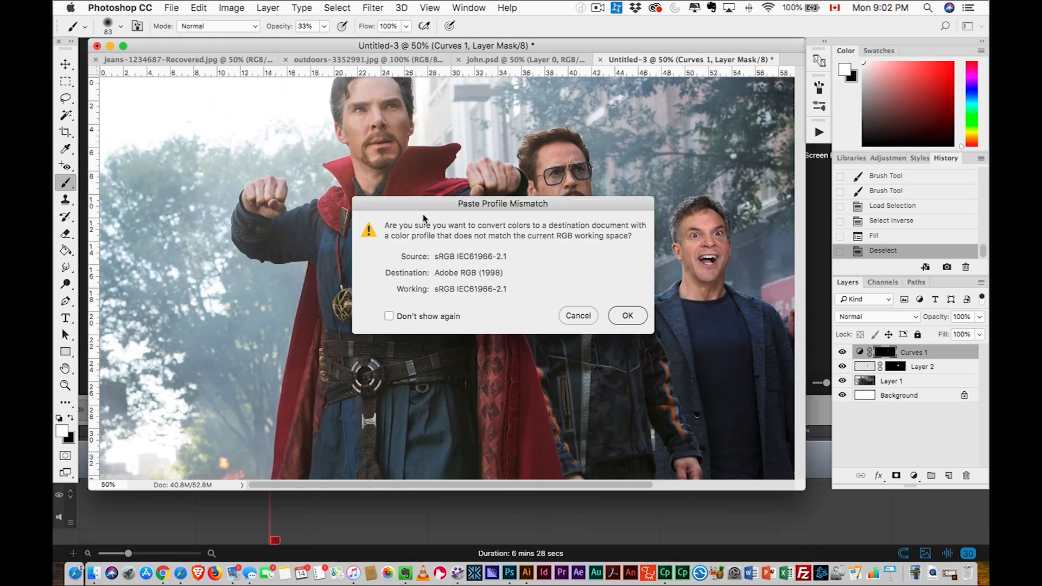
pyautogui.click(624, 314)
pyautogui.moveTo(430, 332); pyautogui.dragTo(462, 144)
pyautogui.press('Return')
pyautogui.click(979, 317)
# - Adjust Layer 3's tones with Curves and its color with Color Balance to match the caped man's skin
pyautogui.press('super+m')
pyautogui.moveTo(598, 373); pyautogui.dragTo(598, 345)
pyautogui.click(650, 306)
pyautogui.click(709, 254)
pyautogui.press('Return')
pyautogui.press('super+b')
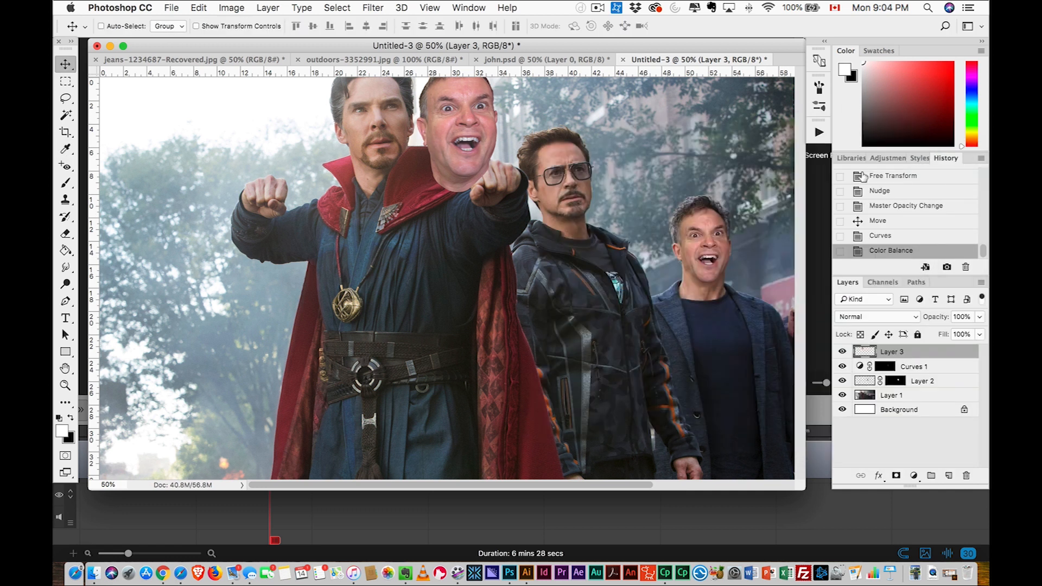
pyautogui.press('super+m')
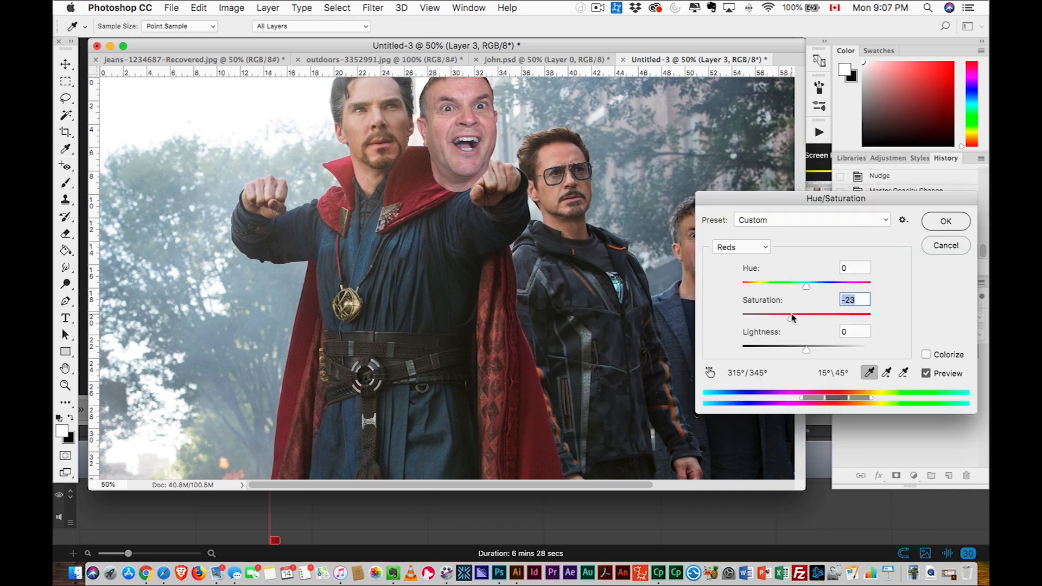
# - Reduce the saturation of Layer 3's reds to -23 with Hue/Saturation and refine its tint with Color Balance
pyautogui.click(741, 247)
pyautogui.click(738, 260)
pyautogui.moveTo(823, 319); pyautogui.dragTo(827, 319)
pyautogui.press('Return')
pyautogui.press('super+b')
pyautogui.click(640, 252)
pyautogui.moveTo(743, 214); pyautogui.dragTo(733, 214)
pyautogui.press('Return')
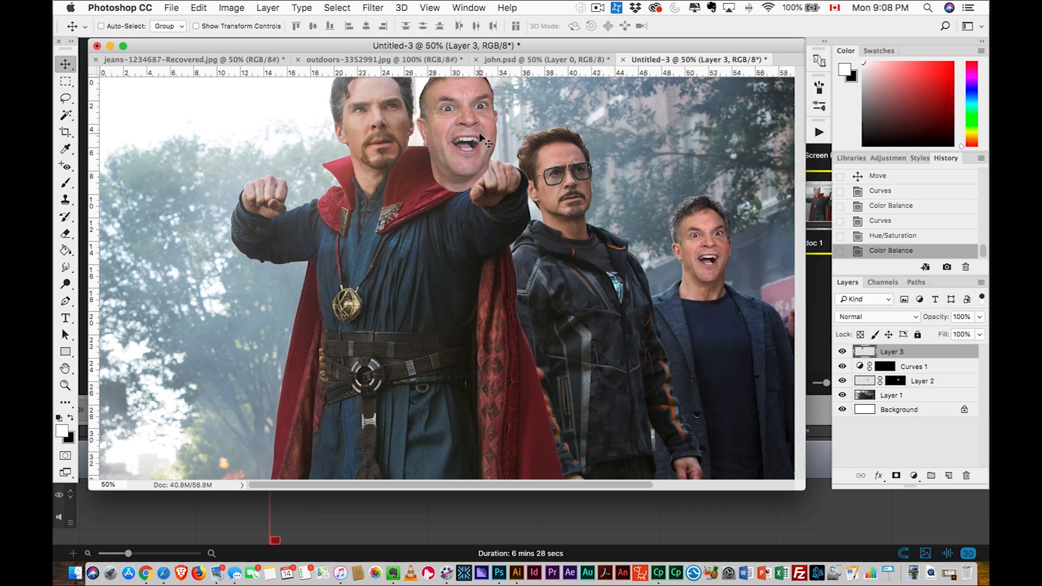
# - Move the Layer 3 face over the caped man's head and transform it slightly to fit
pyautogui.moveTo(483, 137); pyautogui.dragTo(401, 138)
pyautogui.press('super+t')
pyautogui.moveTo(415, 190); pyautogui.dragTo(412, 188)
pyautogui.press('Return')
pyautogui.press('super+equal')
# - Add a black-filled layer mask to Layer 3 and paint white to reveal the pasted face on the caped man
pyautogui.click(897, 476)
pyautogui.hotkey('alt', 'BackSpace')
pyautogui.press('super+BackSpace')
pyautogui.press('super+equal')
pyautogui.press('b')
pyautogui.moveTo(327, 136)
pyautogui.mouseDown()
pyautogui.moveTo(411, 102)
pyautogui.moveTo(320, 125)
pyautogui.moveTo(359, 211)
pyautogui.mouseUp()
pyautogui.moveTo(407, 152)
pyautogui.mouseDown()
pyautogui.moveTo(402, 228)
pyautogui.moveTo(327, 239)
pyautogui.moveTo(385, 235)
pyautogui.mouseUp()
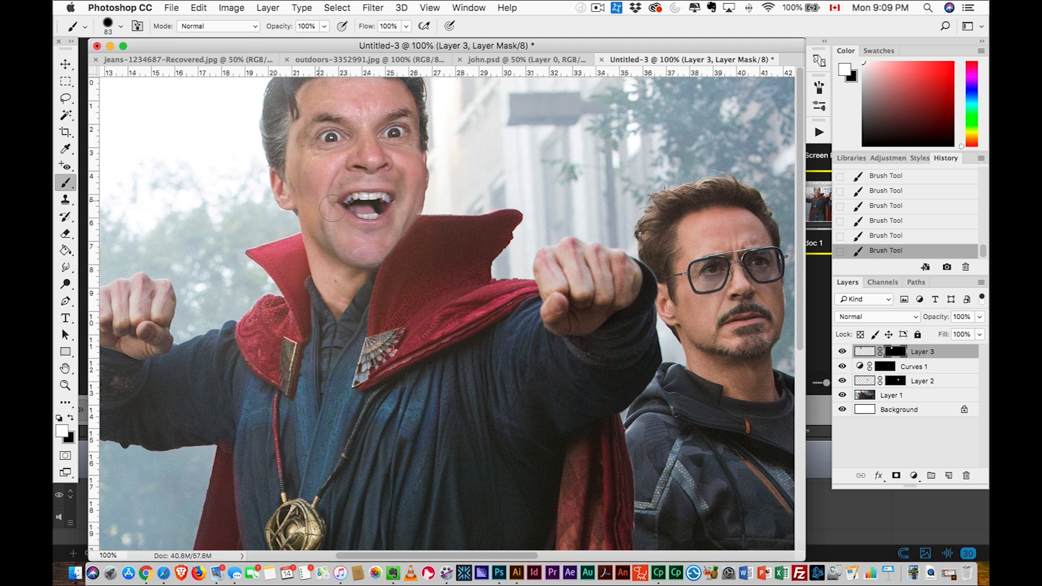
# - Blend the edges of the caped man's new face on Layer 3's mask with a soft 105 px brush at 41% opacity
pyautogui.click(108, 24)
pyautogui.moveTo(217, 91); pyautogui.dragTo(133, 90)
pyautogui.click(324, 26)
pyautogui.moveTo(329, 46); pyautogui.dragTo(290, 45)
pyautogui.click(108, 24)
pyautogui.moveTo(154, 61); pyautogui.dragTo(158, 61)
pyautogui.moveTo(295, 130); pyautogui.dragTo(296, 163)
pyautogui.moveTo(326, 231); pyautogui.dragTo(349, 270)
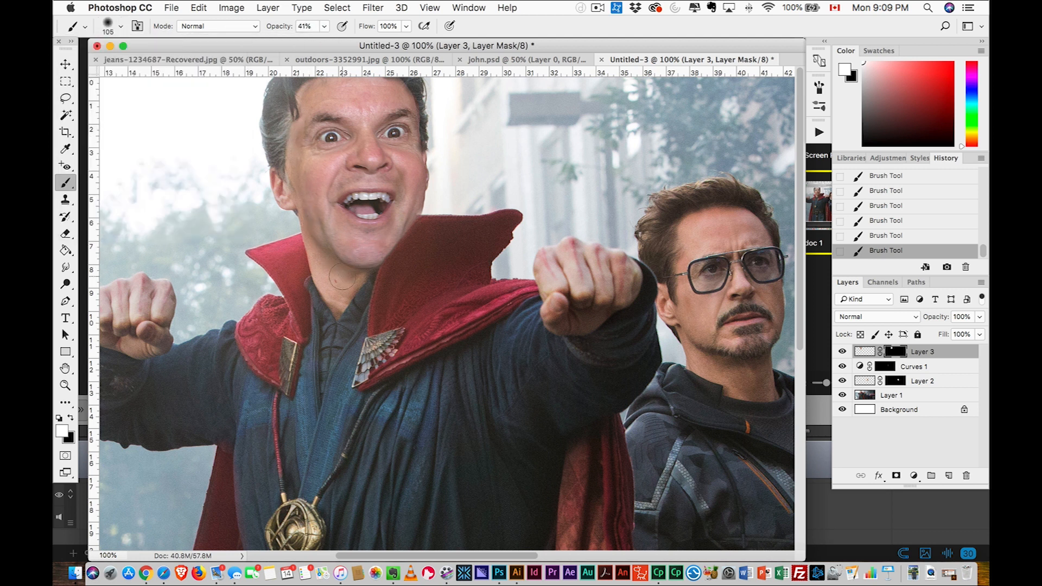
pyautogui.press('x')
pyautogui.press('super+plus')
pyautogui.press('x')
# - Paste the face again as Layer 4, scale it down, and place it beside the head of the man wearing glasses
pyautogui.press('super+minus')
pyautogui.press('super+minus')
pyautogui.press('v')
pyautogui.press('super+v')
pyautogui.press('super+t')
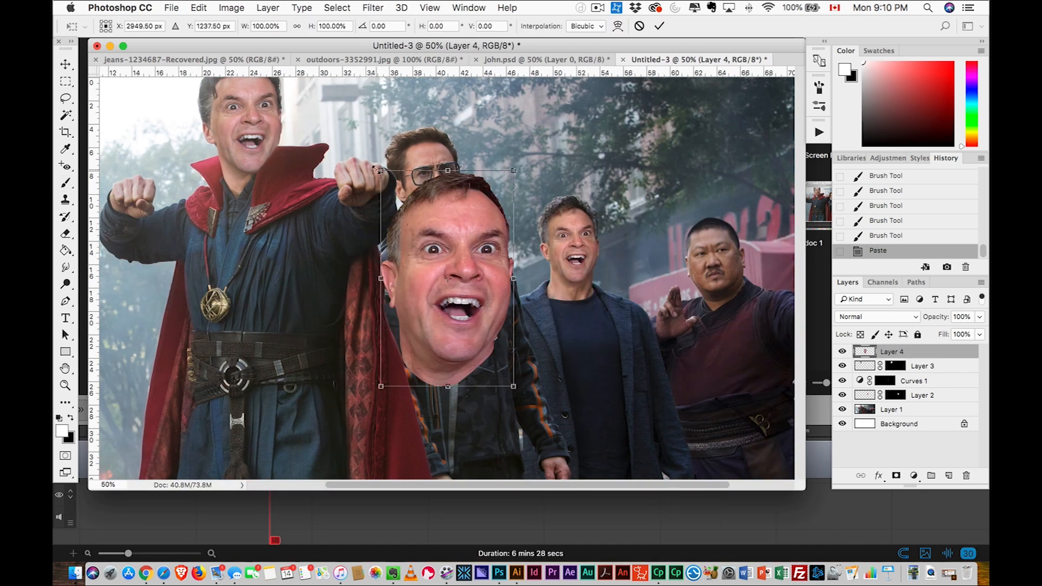
pyautogui.moveTo(384, 386); pyautogui.dragTo(444, 295)
pyautogui.moveTo(485, 233); pyautogui.dragTo(538, 179)
pyautogui.press('Return')
# - Adjust Layer 4's tones with Curves and reduce its saturation with Hue/Saturation
pyautogui.press('super+plus')
pyautogui.press('super+m')
pyautogui.moveTo(704, 359); pyautogui.dragTo(705, 350)
pyautogui.press('Return')
pyautogui.press('super+u')
pyautogui.click(747, 250)
pyautogui.moveTo(807, 318); pyautogui.dragTo(795, 318)
pyautogui.click(946, 221)
# - Shift Layer 4's tint with a Color Balance adjustment to match the glasses-wearing man's skin
pyautogui.press('super+b')
pyautogui.moveTo(742, 214); pyautogui.dragTo(737, 214)
pyautogui.moveTo(742, 183); pyautogui.dragTo(745, 182)
pyautogui.click(874, 159)
# - Free Transform the Layer 4 face to scale it closer to the neighboring man's head size
pyautogui.press('super+t')
pyautogui.moveTo(628, 98); pyautogui.dragTo(612, 126)
pyautogui.press('Return')
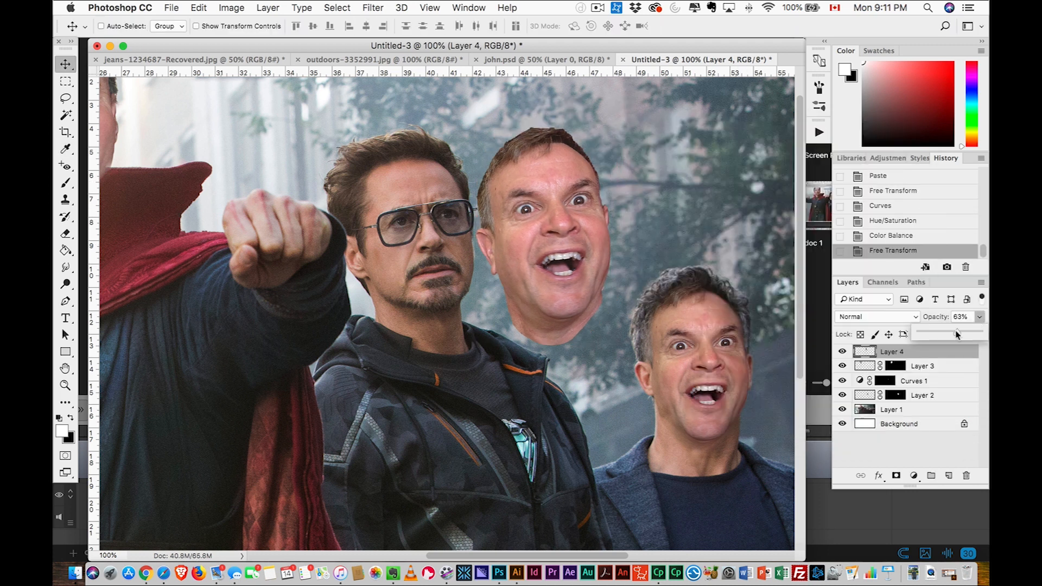
# - Lower Layer 4's opacity to 58%, then position and scale the face over the glasses-wearing man's face
pyautogui.moveTo(979, 318); pyautogui.dragTo(951, 328)
pyautogui.moveTo(565, 269); pyautogui.dragTo(435, 285)
pyautogui.press('super+t')
pyautogui.moveTo(482, 361); pyautogui.dragTo(476, 351)
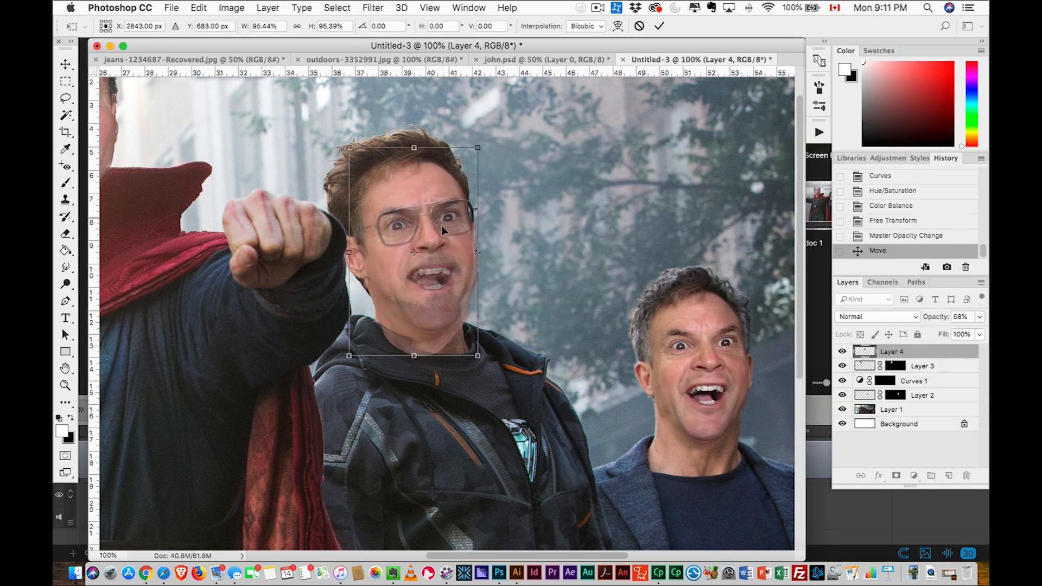
# - Warp the Layer 4 face so its jaw and chin follow the outline of the glasses-wearing man's face
pyautogui.rightClick(456, 279)
pyautogui.click(480, 362)
pyautogui.moveTo(478, 356); pyautogui.dragTo(458, 379)
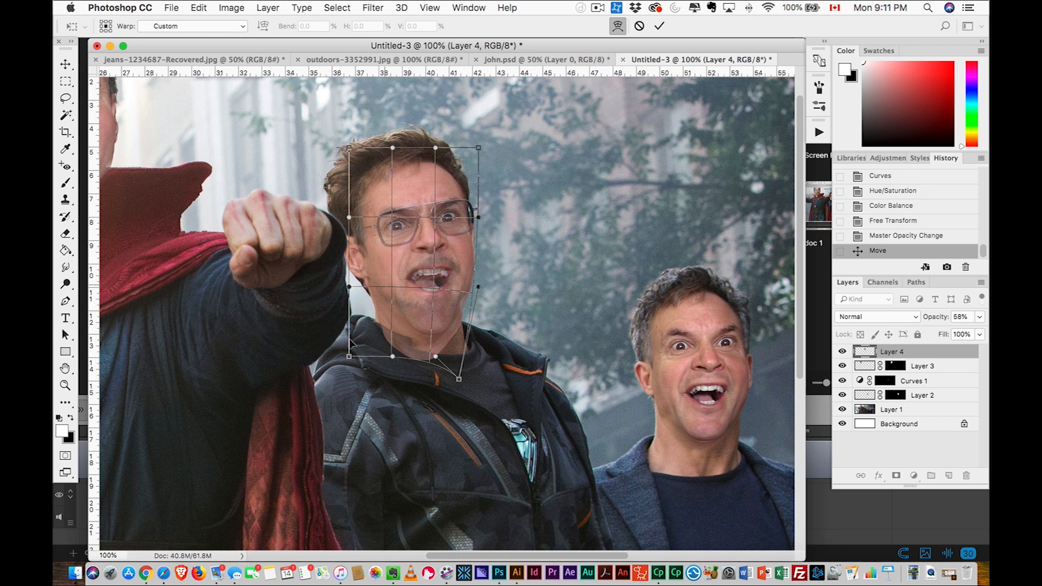
pyautogui.press('Return')
# - Restore Layer 4's opacity to 100% and hide the face with an inverted layer mask
pyautogui.click(979, 317)
pyautogui.moveTo(951, 328); pyautogui.dragTo(981, 328)
pyautogui.click(896, 476)
pyautogui.press('super+i')
# - Start revealing the face behind the glasses by brushing white on Layer 4's mask, raising the brush opacity to 100%
pyautogui.press('b')
pyautogui.click(120, 26)
pyautogui.moveTo(397, 221); pyautogui.dragTo(403, 229)
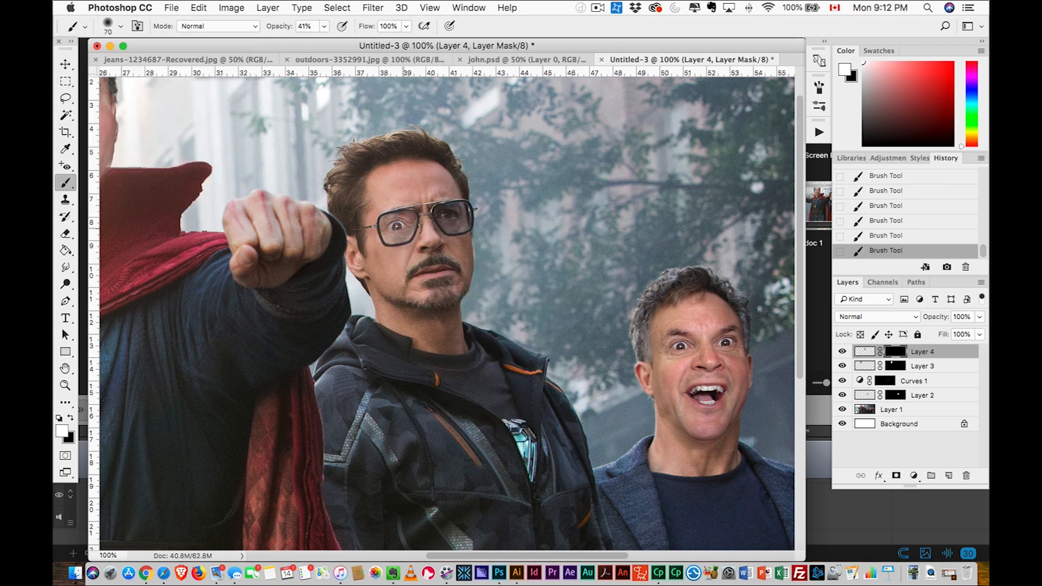
pyautogui.click(324, 26)
pyautogui.moveTo(324, 38); pyautogui.dragTo(364, 37)
pyautogui.moveTo(432, 240); pyautogui.dragTo(465, 266)
# - Undo the last three mask strokes and reveal the eyes, cheeks, chin and forehead on Layer 4's mask with a harder brush
pyautogui.press('super+alt+z')
pyautogui.press('super+alt+z')
pyautogui.press('super+alt+z')
pyautogui.click(120, 26)
pyautogui.moveTo(111, 81); pyautogui.dragTo(228, 82)
pyautogui.moveTo(426, 224); pyautogui.dragTo(429, 235)
pyautogui.moveTo(373, 253)
pyautogui.mouseDown()
pyautogui.moveTo(459, 307)
pyautogui.moveTo(392, 310)
pyautogui.mouseUp()
pyautogui.moveTo(442, 334); pyautogui.dragTo(440, 345)
pyautogui.moveTo(416, 193)
pyautogui.mouseDown()
pyautogui.moveTo(451, 188)
pyautogui.moveTo(381, 199)
pyautogui.mouseUp()
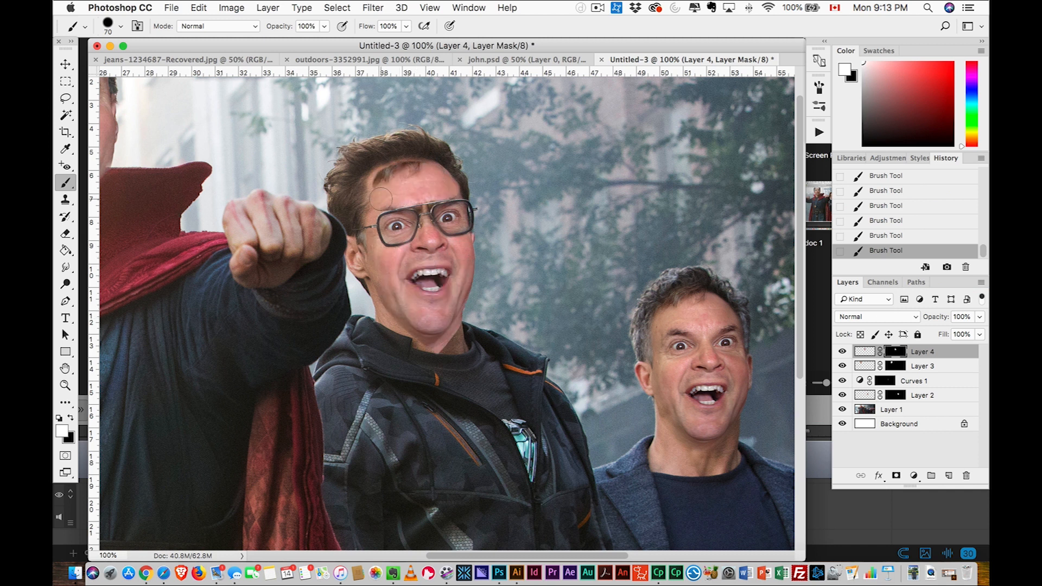
# - Blend the forehead into the original hairline on Layer 4's mask with a soft 102 px brush at 38% opacity
pyautogui.click(121, 26)
pyautogui.moveTo(228, 82); pyautogui.dragTo(147, 81)
pyautogui.moveTo(121, 57); pyautogui.dragTo(125, 57)
pyautogui.press('x')
pyautogui.click(325, 26)
pyautogui.moveTo(327, 38); pyautogui.dragTo(286, 40)
pyautogui.moveTo(383, 172); pyautogui.dragTo(423, 167)
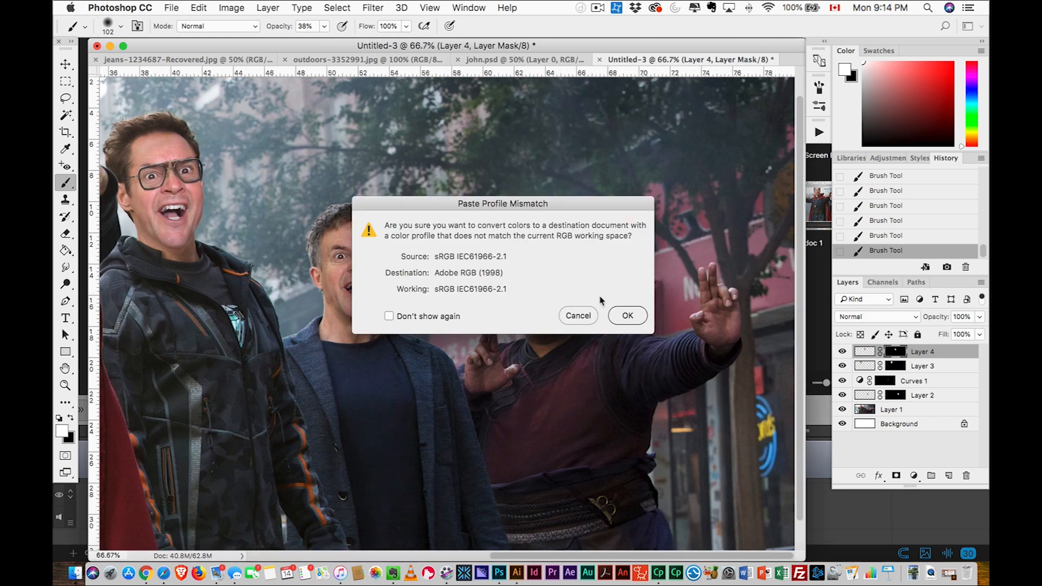
# - Paste the face as Layer 5, flip it horizontally, scale it down, and place it beside the head of the man in maroon
pyautogui.click(627, 315)
pyautogui.press('super+t')
pyautogui.rightClick(695, 253)
pyautogui.click(731, 419)
pyautogui.moveTo(673, 288); pyautogui.dragTo(473, 304)
pyautogui.moveTo(479, 220); pyautogui.dragTo(477, 267)
pyautogui.press('Return')
# - Darken Layer 5 with Curves by lowering the highlights and pulling input 147 down to output 113
pyautogui.press('super+equal')
pyautogui.press('super+equal')
pyautogui.hscroll(5, 564, 233)
pyautogui.press('super+m')
pyautogui.moveTo(831, 198); pyautogui.dragTo(831, 228)
pyautogui.moveTo(763, 283); pyautogui.dragTo(763, 289)
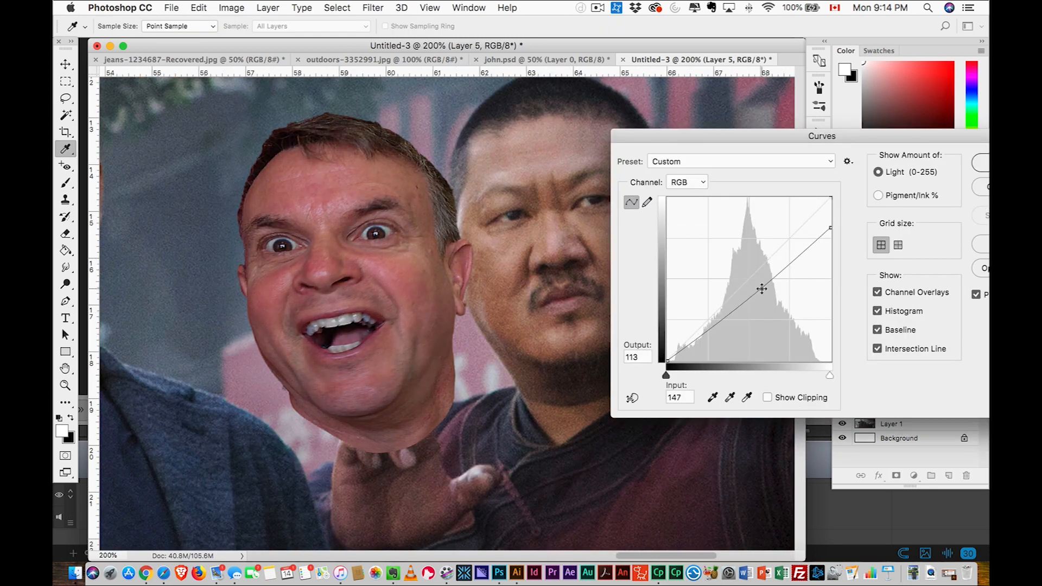
pyautogui.click(979, 164)
# - Match Layer 5's color to the photo with Hue/Saturation and Color Balance, and soften it with Gaussian Blur
pyautogui.press('super+u')
pyautogui.moveTo(807, 319); pyautogui.dragTo(800, 319)
pyautogui.click(941, 223)
pyautogui.press('super+b')
pyautogui.click(881, 154)
pyautogui.press('v')
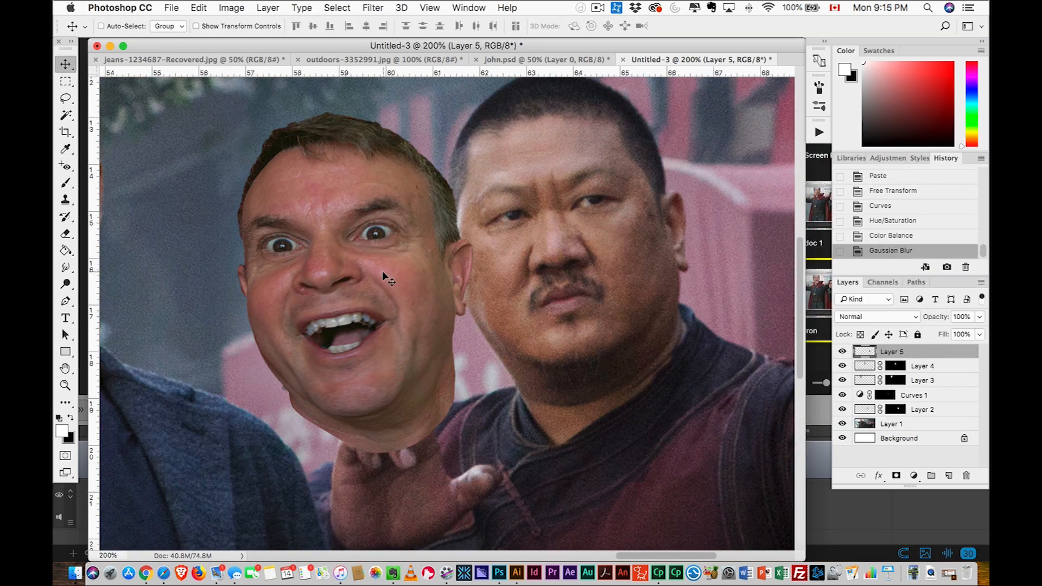
# - Align Layer 5 over the maroon-clad man's face at 60% opacity and warp it to fit his head shape
pyautogui.moveTo(353, 282); pyautogui.dragTo(567, 248)
pyautogui.moveTo(622, 287); pyautogui.dragTo(628, 290)
pyautogui.press('super+t')
pyautogui.rightClick(628, 291)
pyautogui.click(656, 374)
pyautogui.moveTo(676, 252); pyautogui.dragTo(669, 247)
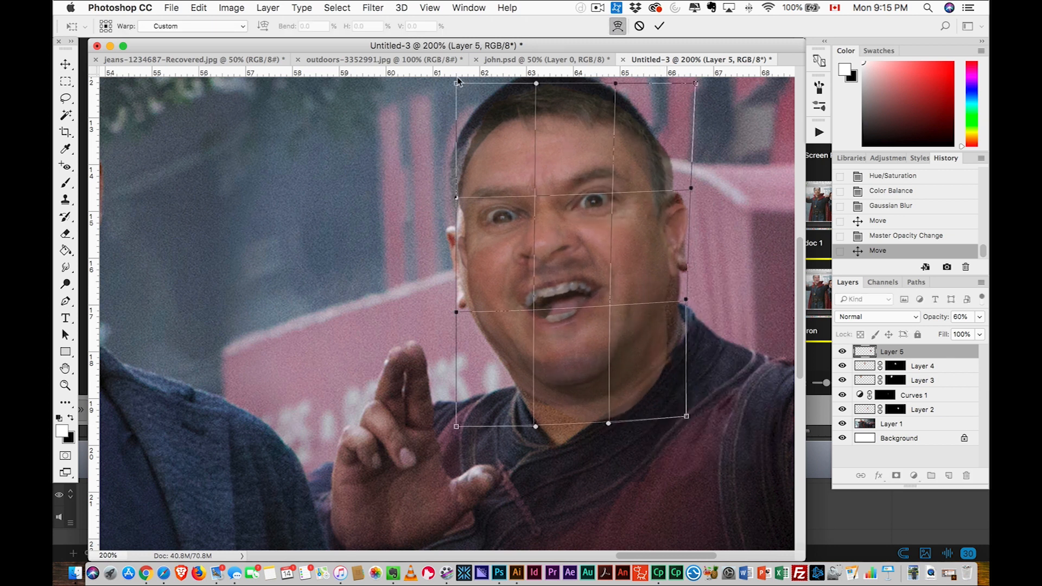
pyautogui.moveTo(468, 217); pyautogui.dragTo(476, 218)
pyautogui.press('Return')
# - Restore Layer 5's opacity to 100% and hide the face with a black-filled layer mask
pyautogui.click(979, 317)
pyautogui.moveTo(962, 329); pyautogui.dragTo(984, 329)
pyautogui.click(896, 475)
pyautogui.press('super+BackSpace')
# - Reveal the eyes, nose, mouth and face edges by brushing white on Layer 5's mask
pyautogui.press('b')
pyautogui.moveTo(324, 26); pyautogui.dragTo(415, 47)
pyautogui.moveTo(491, 215); pyautogui.dragTo(602, 202)
pyautogui.moveTo(548, 245)
pyautogui.mouseDown()
pyautogui.moveTo(508, 324)
pyautogui.moveTo(629, 332)
pyautogui.mouseUp()
pyautogui.click(120, 26)
pyautogui.moveTo(149, 65); pyautogui.dragTo(144, 64)
pyautogui.moveTo(482, 143); pyautogui.dragTo(481, 184)
pyautogui.moveTo(667, 250); pyautogui.dragTo(638, 356)
# - Clean up the ear and jaw edges on Layer 5's mask with a black brush at 46% opacity
pyautogui.press('x')
pyautogui.moveTo(325, 26); pyautogui.dragTo(295, 38)
pyautogui.moveTo(453, 227); pyautogui.dragTo(466, 255)
pyautogui.moveTo(672, 268)
pyautogui.mouseDown()
pyautogui.moveTo(663, 321)
pyautogui.moveTo(634, 347)
pyautogui.mouseUp()
pyautogui.press('super+minus')
pyautogui.press('super+minus')
pyautogui.press('super+minus')
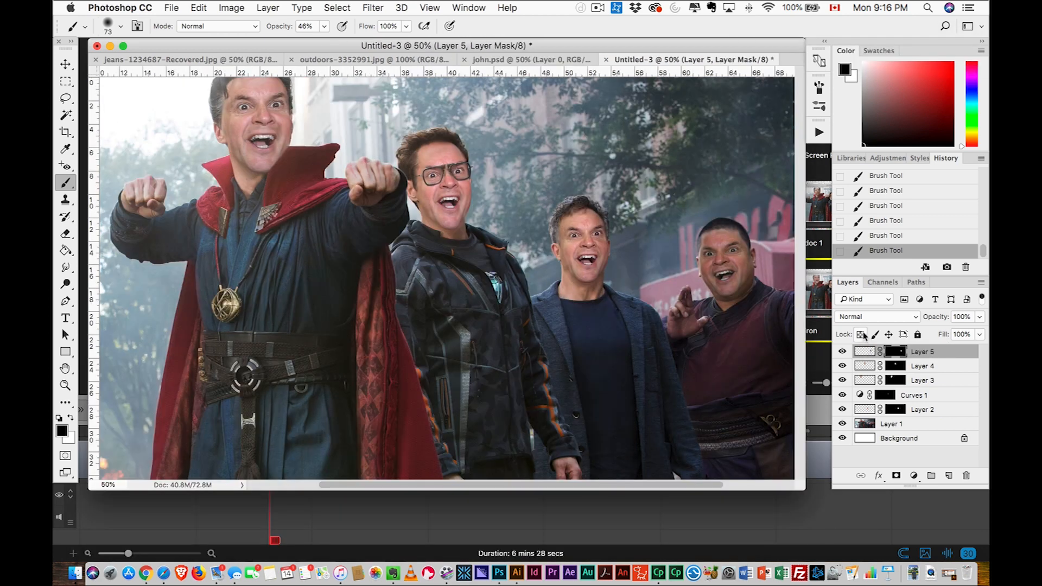
pyautogui.moveTo(802, 487); pyautogui.dragTo(825, 497)
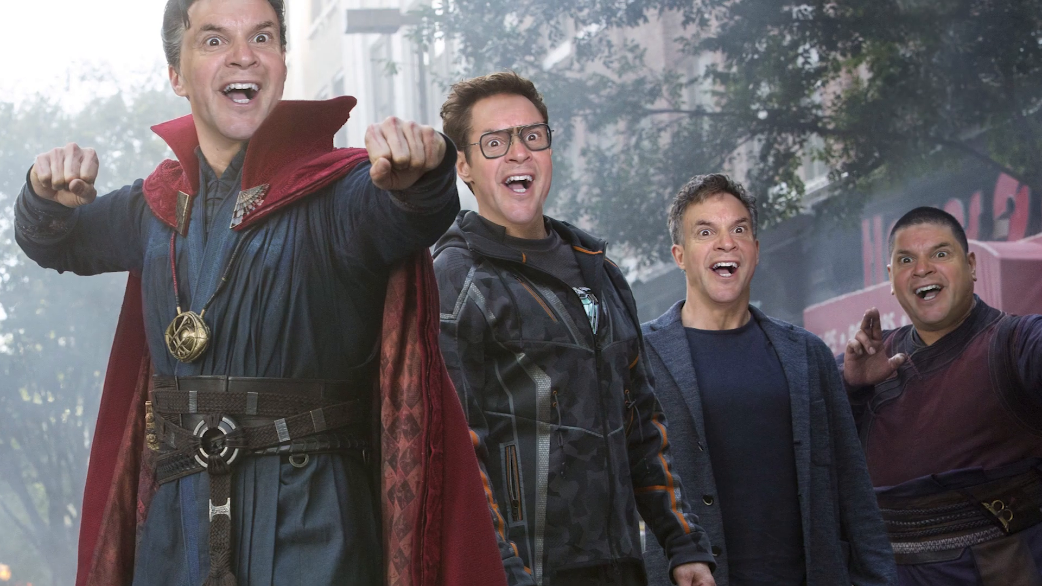